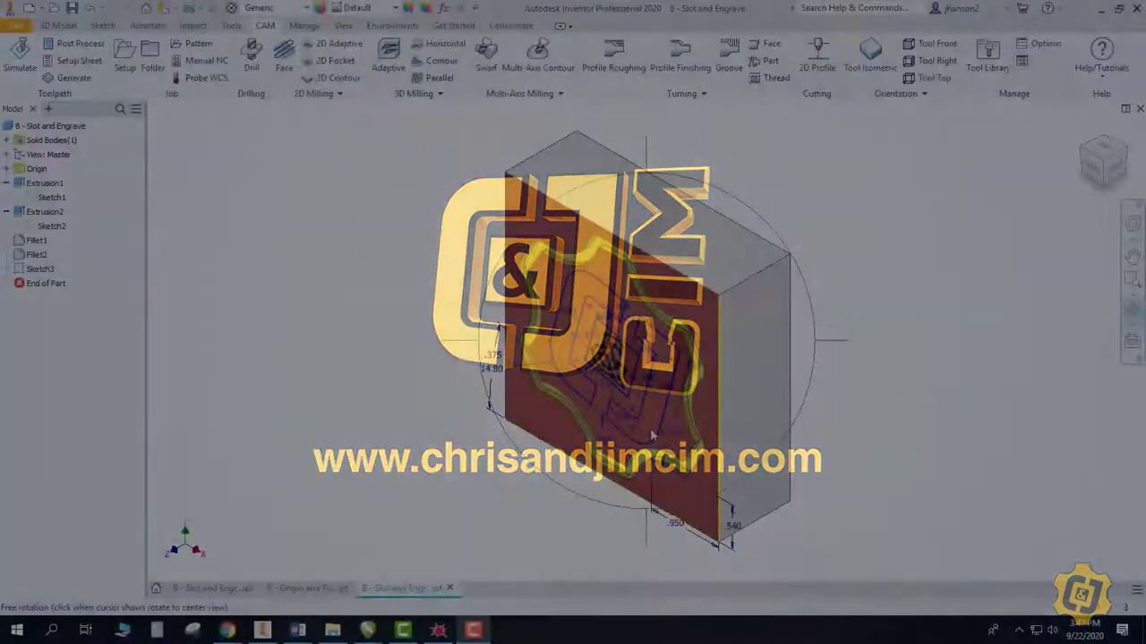
Create machining setup Setup6 from the isometric view, with stock sized to the part and no additional stock.
left_click_drag(649, 428, 730, 326)
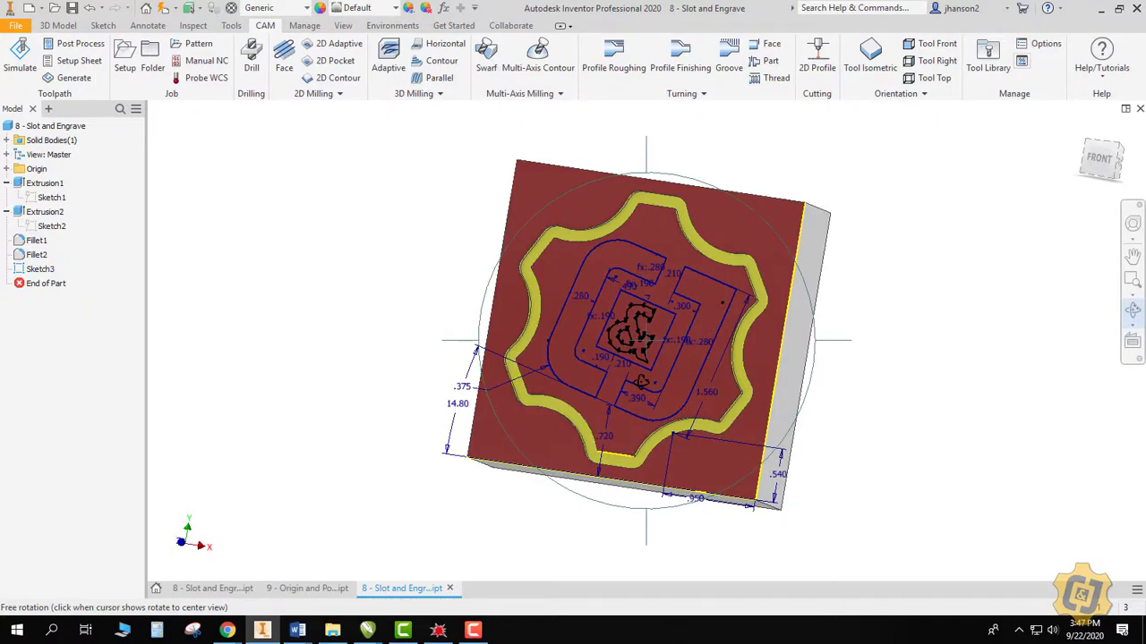
scroll(641, 382, "up", 4)
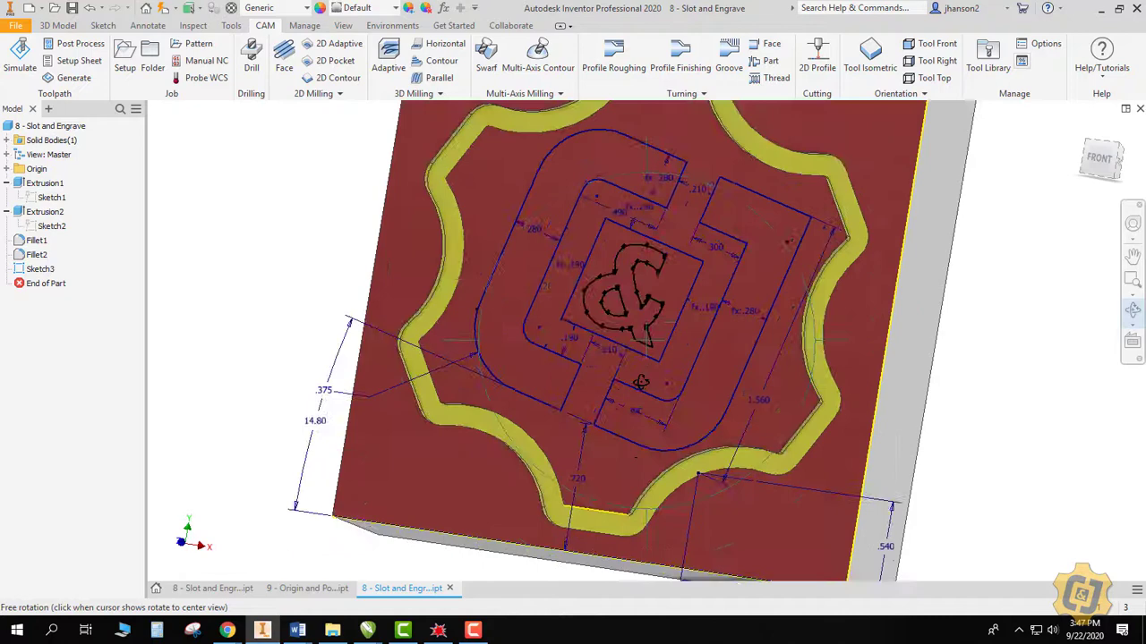
left_click_drag(632, 408, 587, 386)
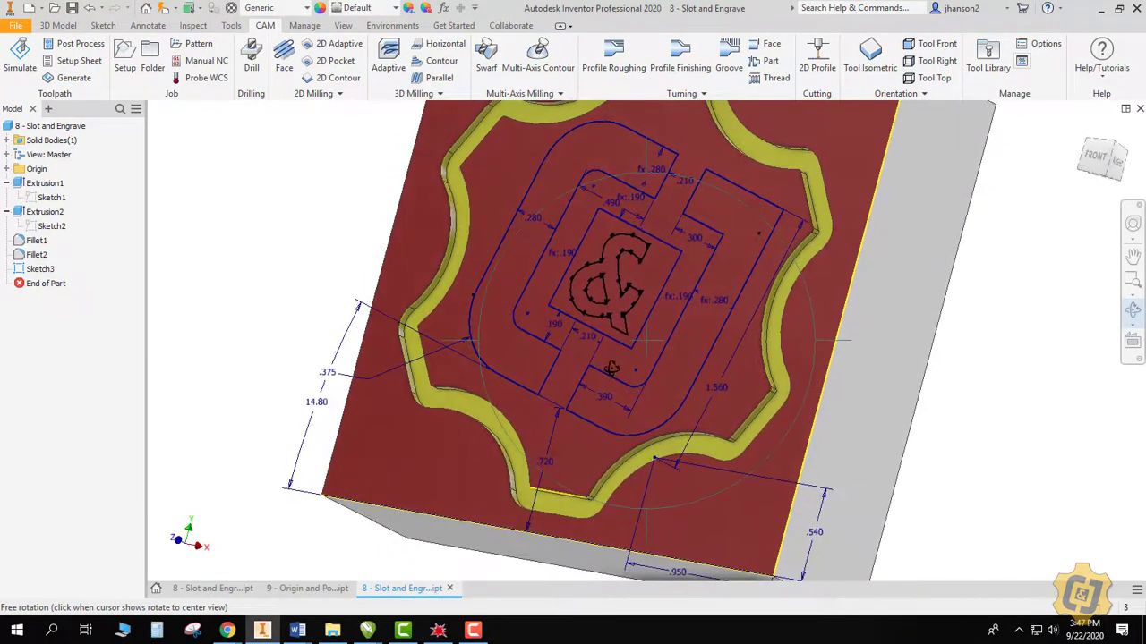
middle_click_drag(610, 368, 607, 379)
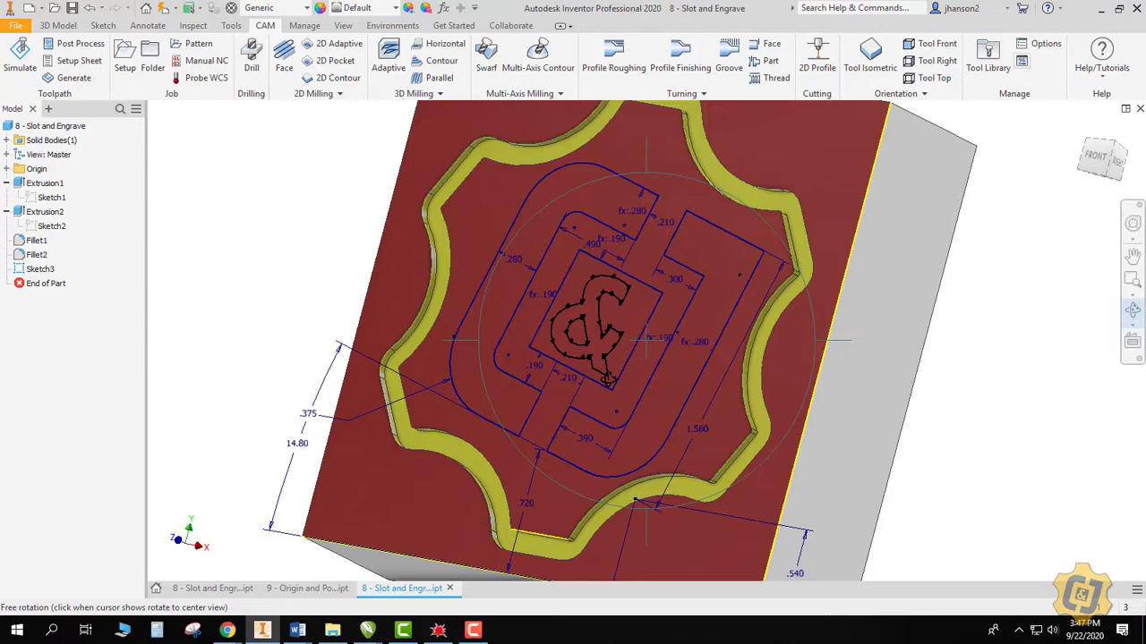
left_click_drag(606, 379, 587, 379)
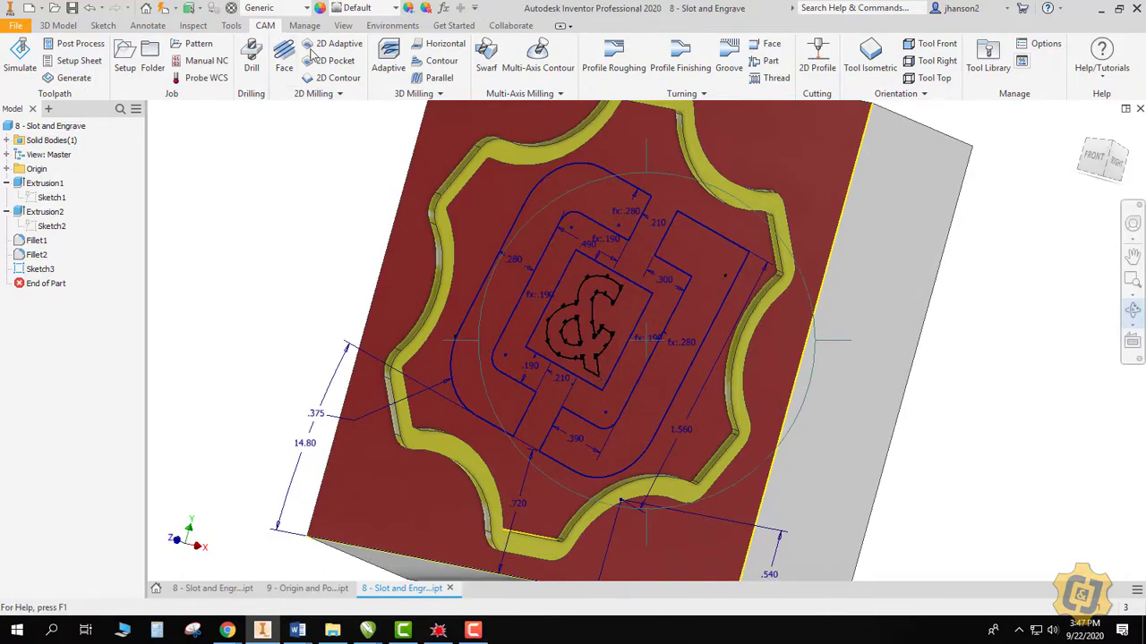
left_click(879, 72)
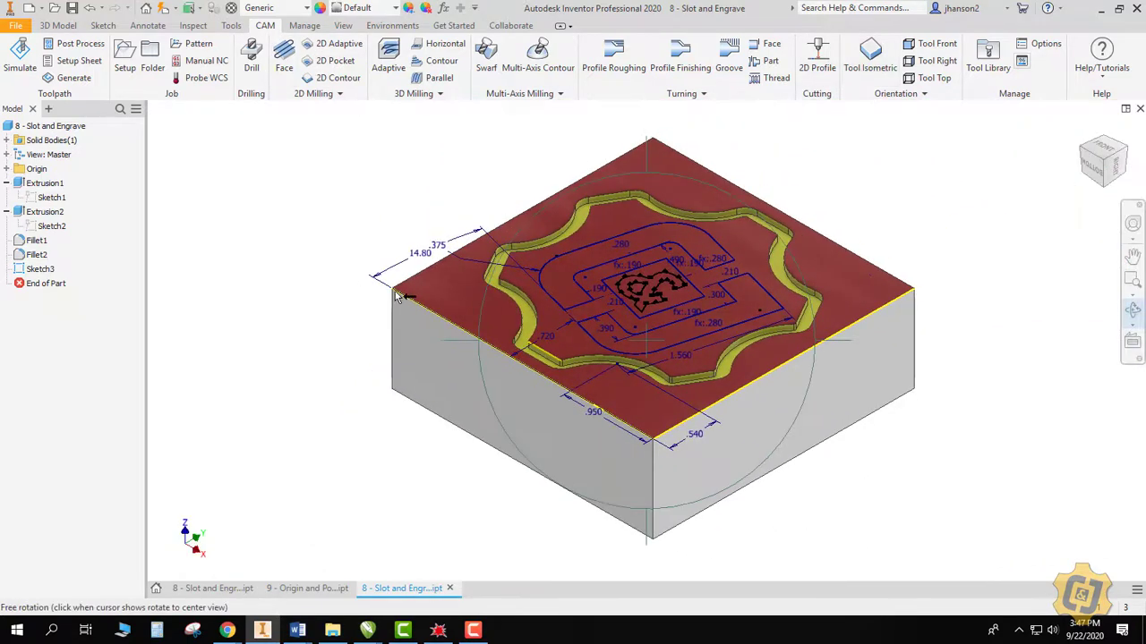
left_click(124, 59)
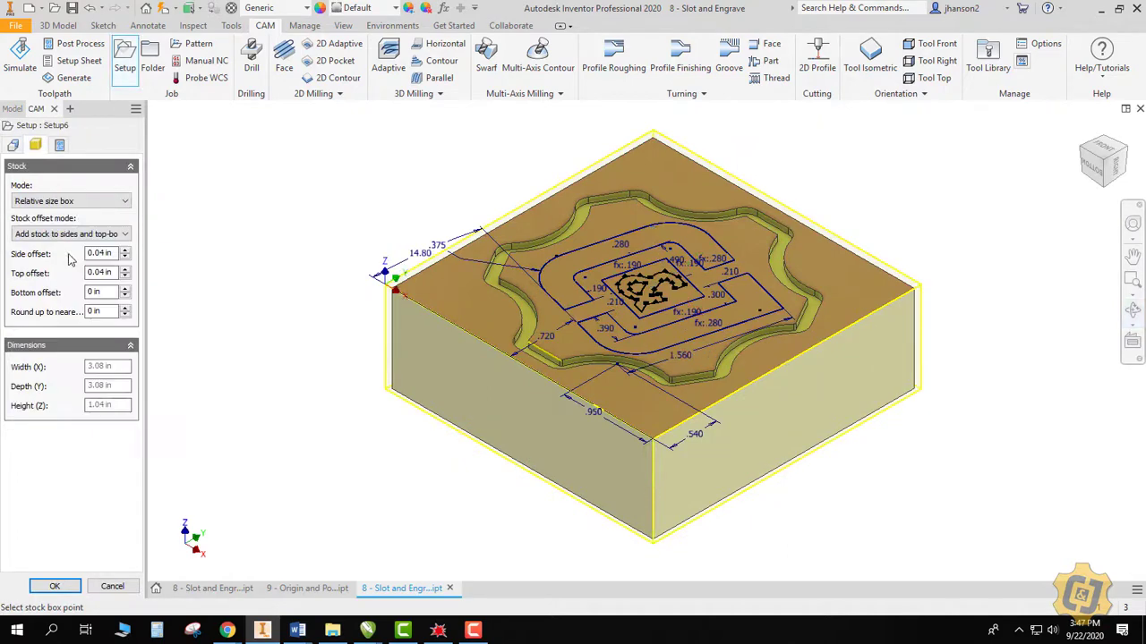
left_click(75, 234)
left_click(63, 245)
left_click(54, 587)
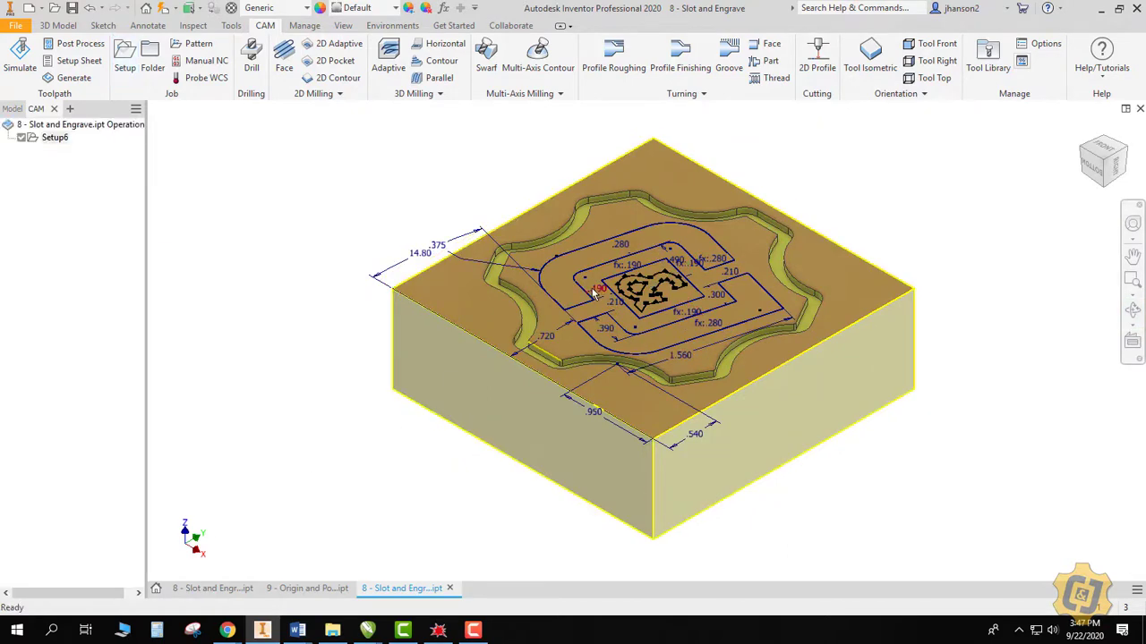
scroll(592, 295, "up", 3)
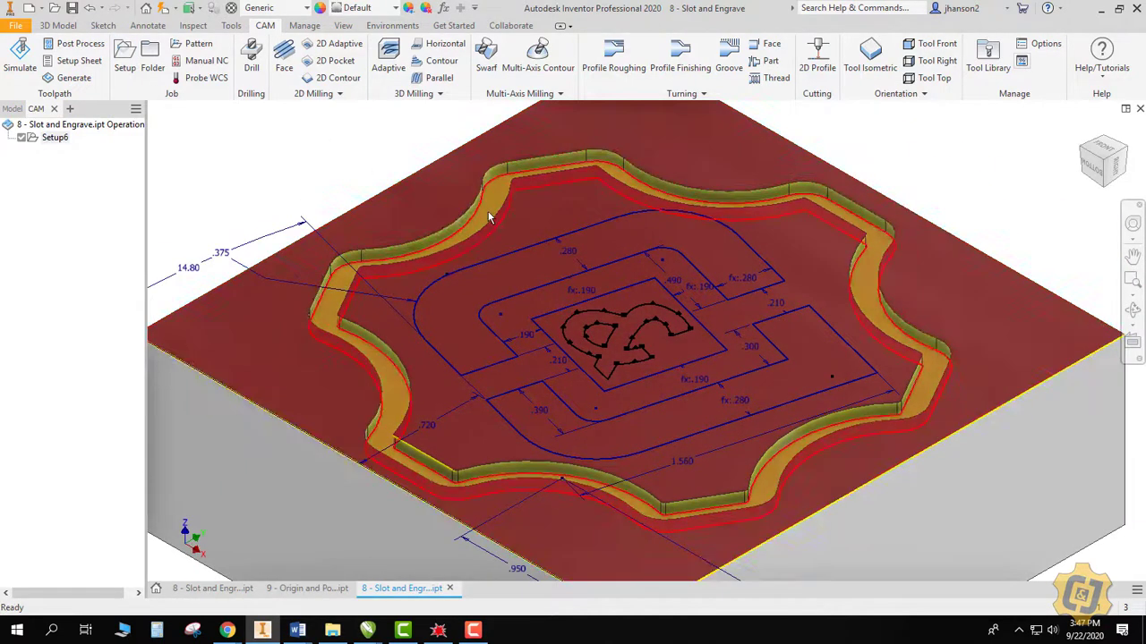
mouse_move(488, 212)
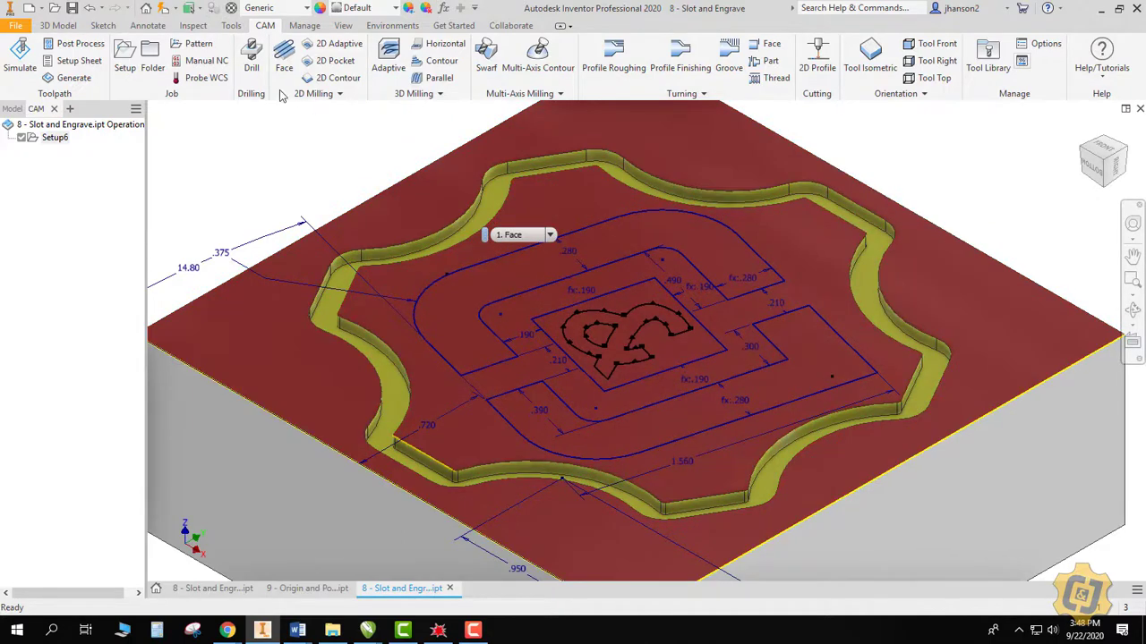
Measure the groove's outer and inner wall edges (0.125 in) and its depth from the top face (0.063 in).
left_click(194, 30)
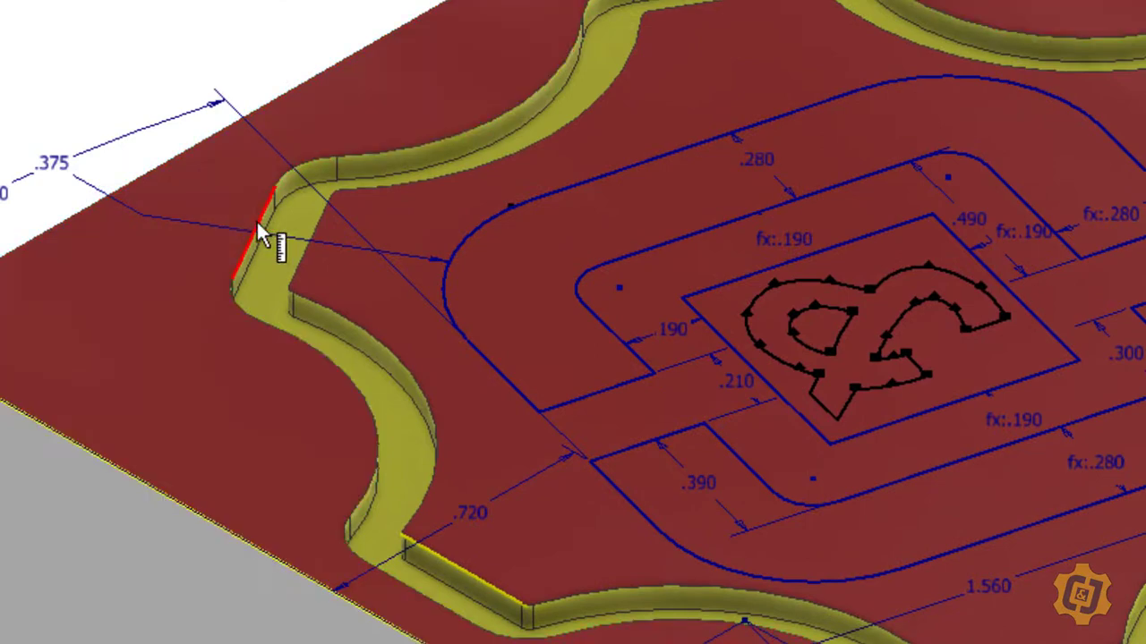
left_click(258, 216)
left_click(312, 226)
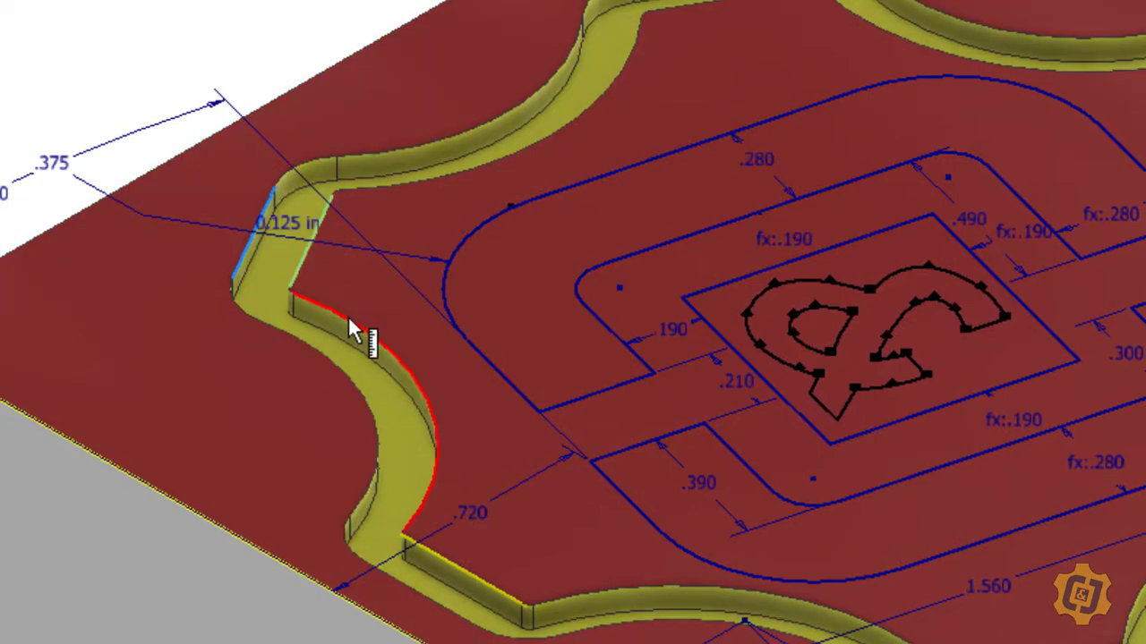
mouse_move(394, 363)
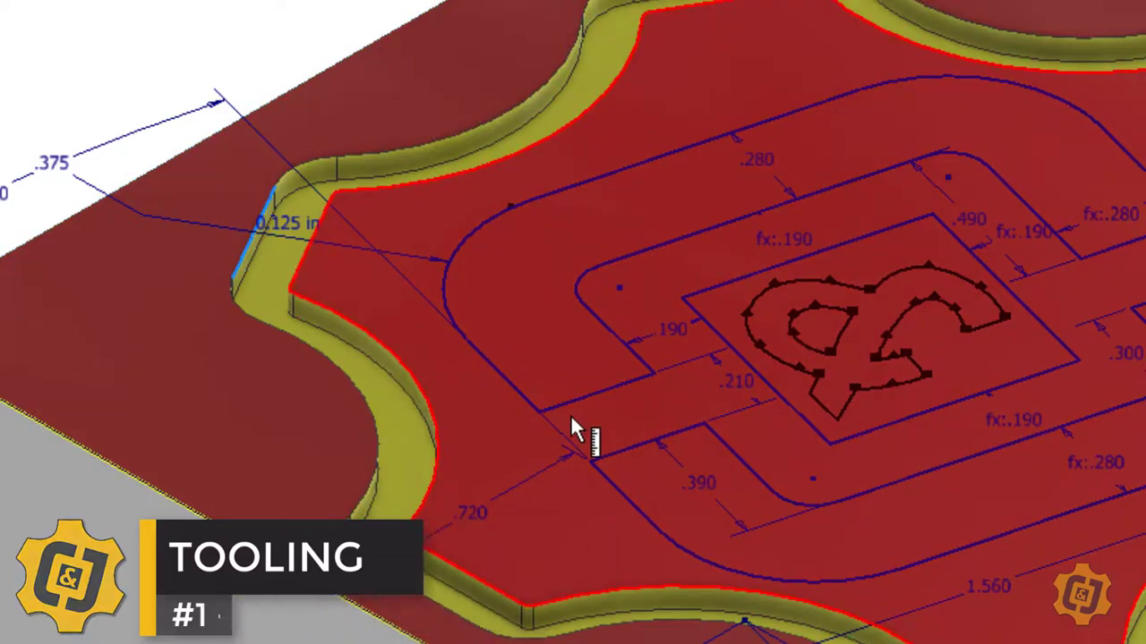
mouse_move(571, 418)
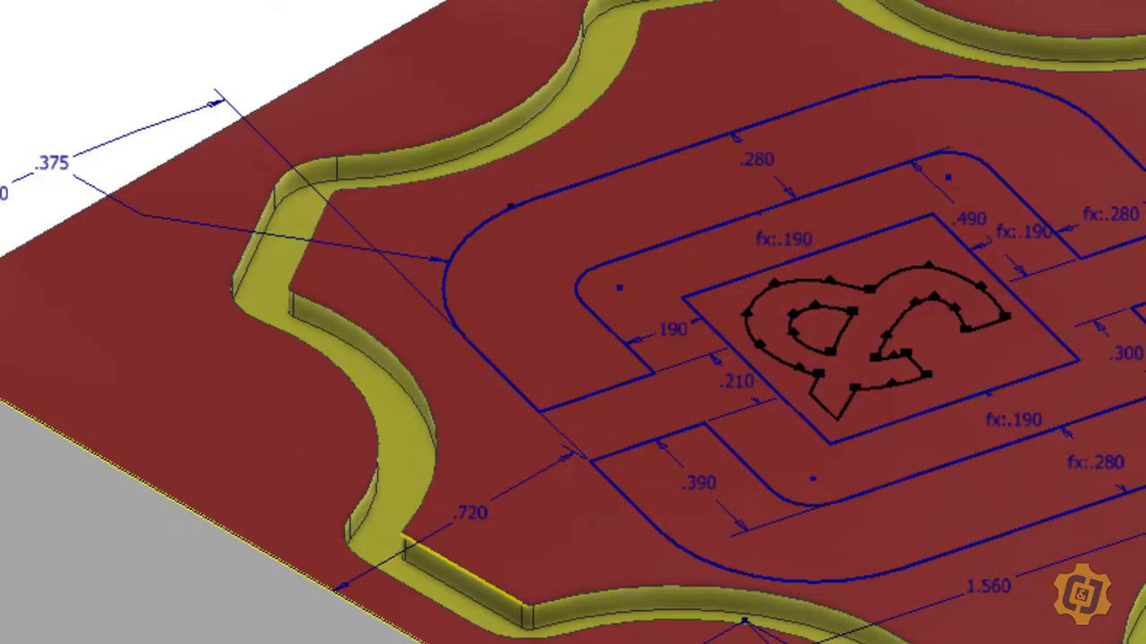
left_click(398, 68)
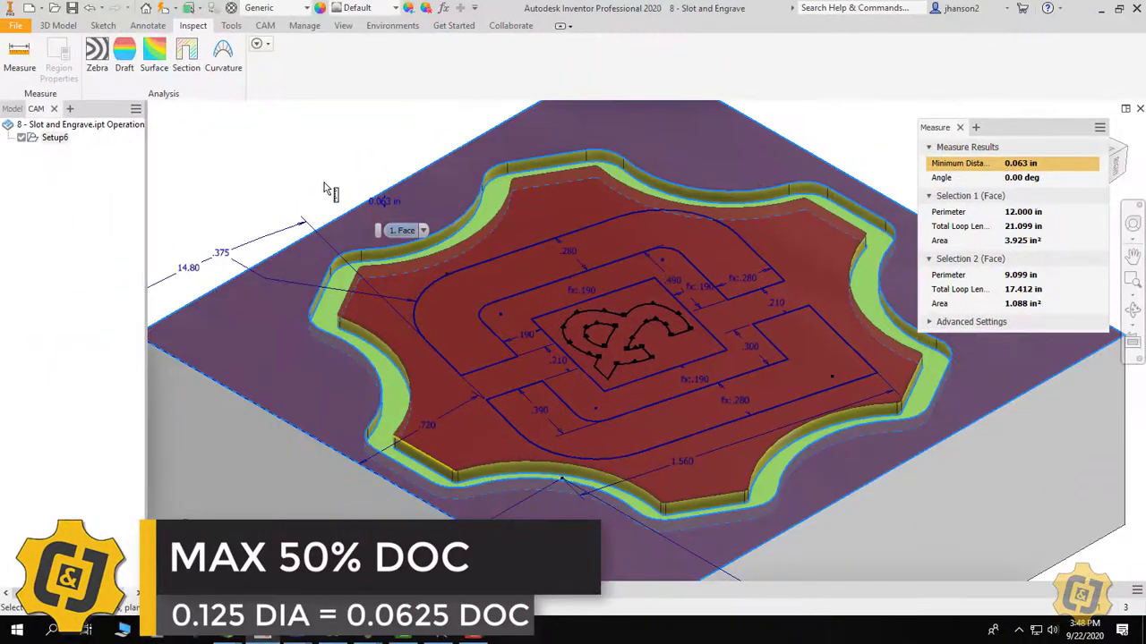
Start a 2D Slot toolpath using tool #1, the 1/8 in flat end mill.
left_click(265, 26)
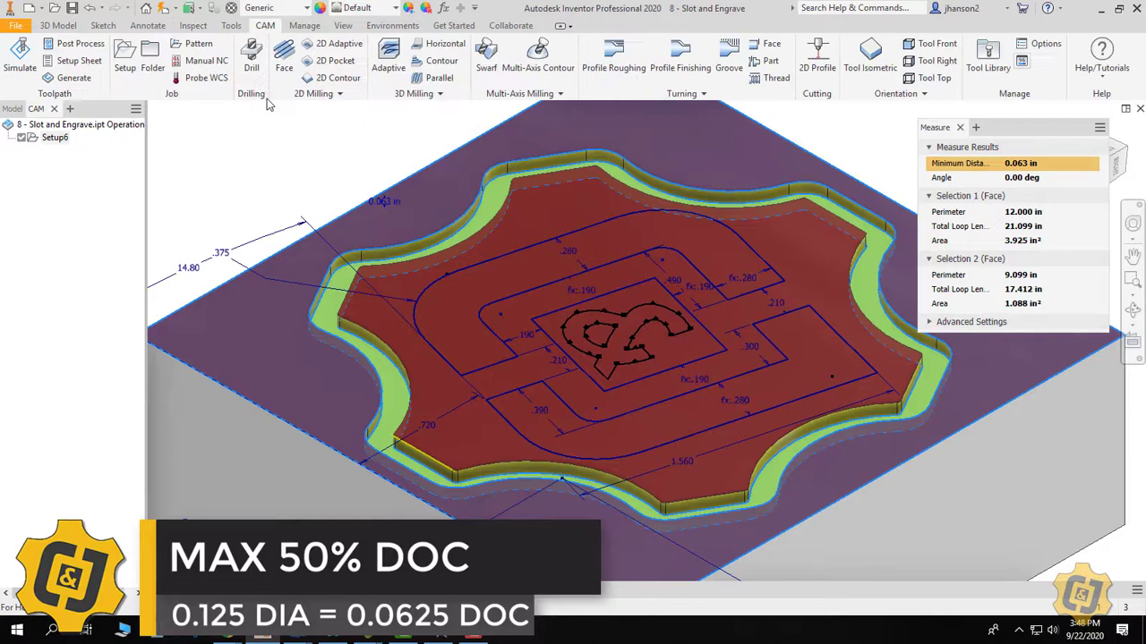
left_click(314, 95)
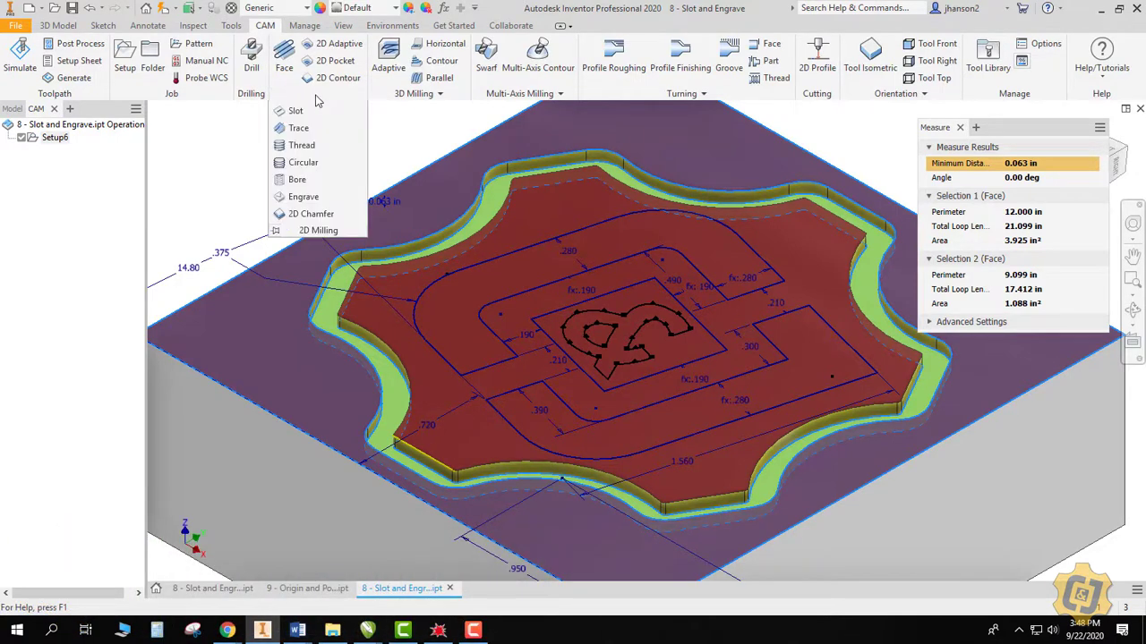
left_click(295, 112)
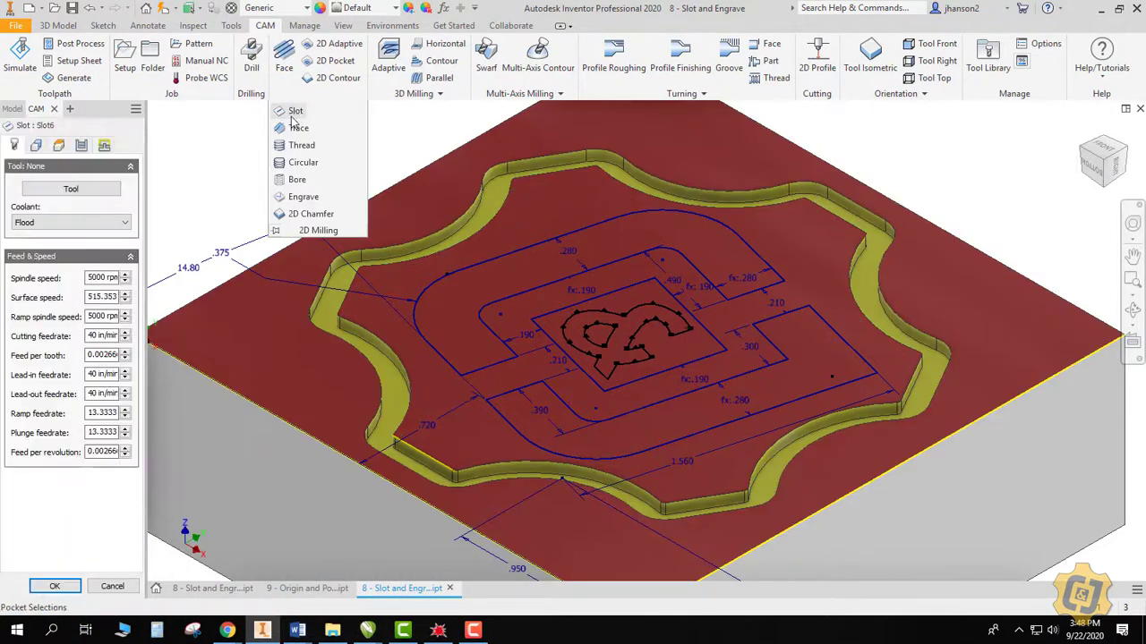
left_click(80, 193)
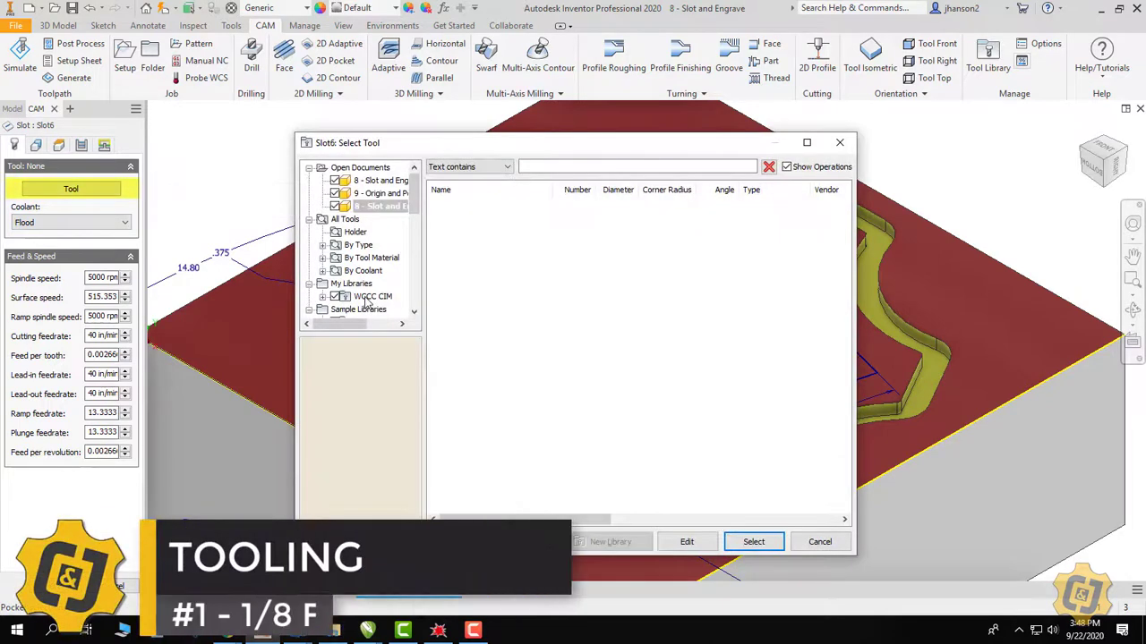
left_click(491, 206)
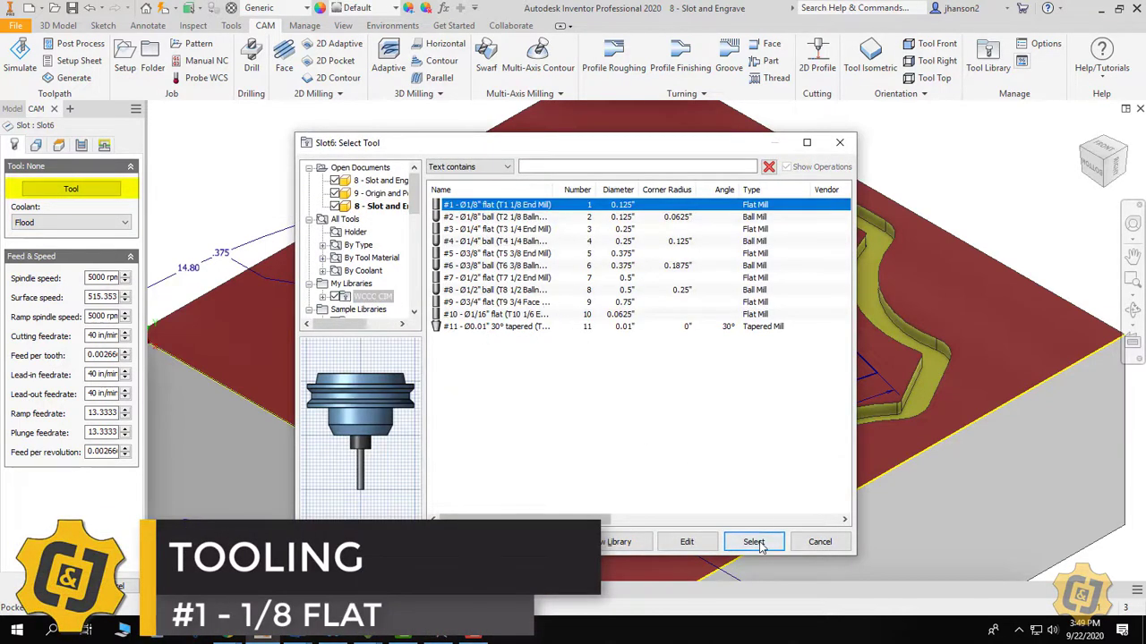
left_click(756, 542)
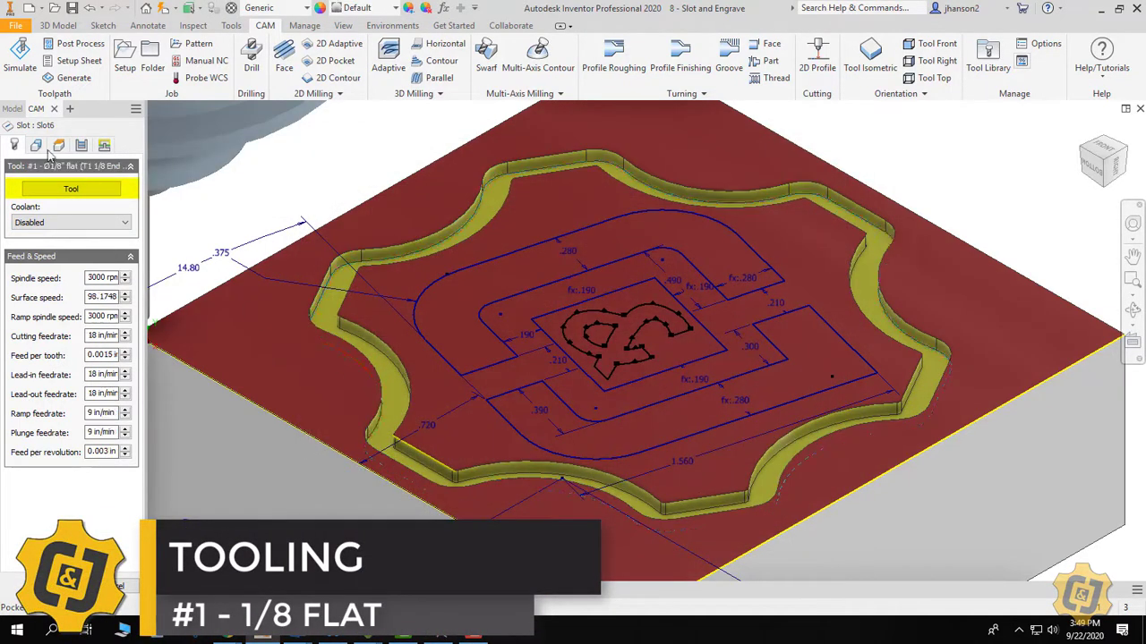
Select the groove's outer and inner contours as the slot geometry.
left_click(36, 145)
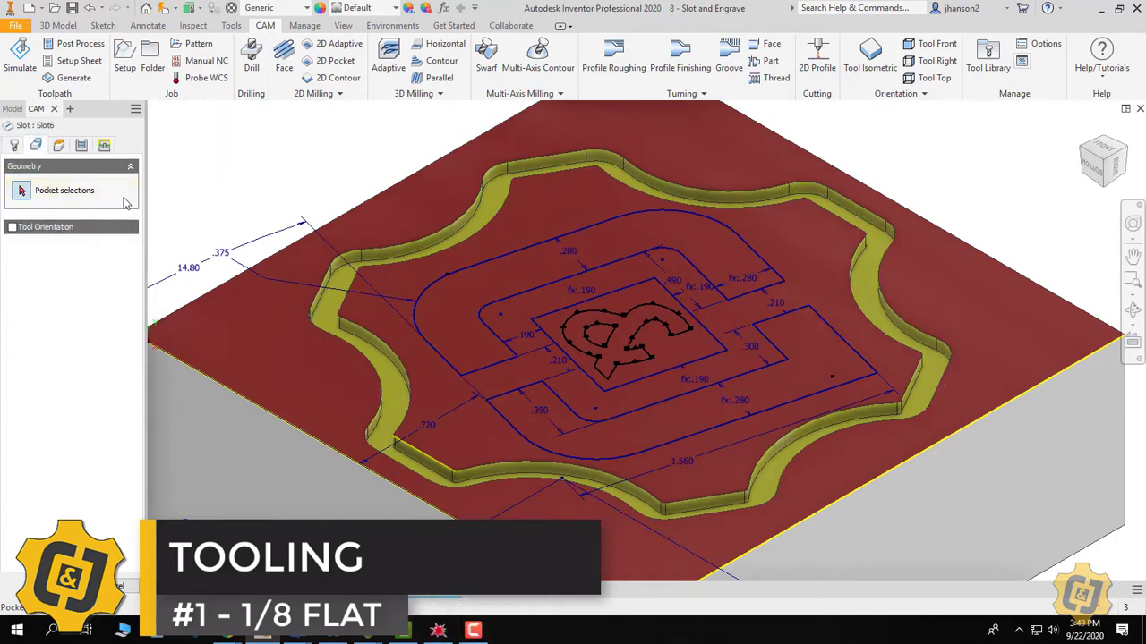
left_click(326, 298)
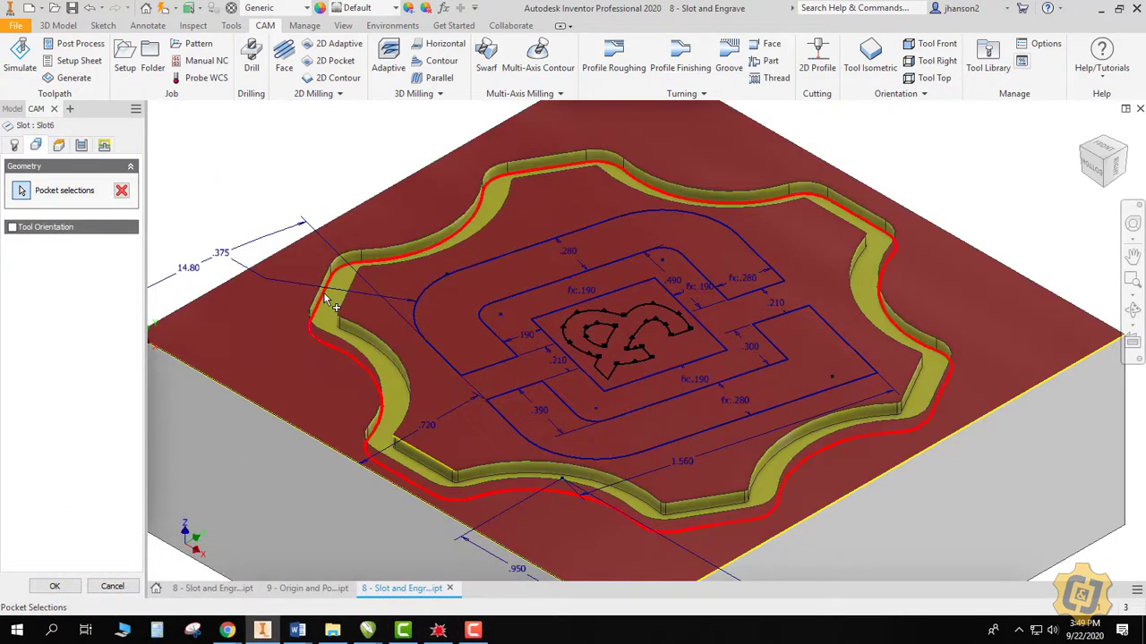
left_click(344, 337)
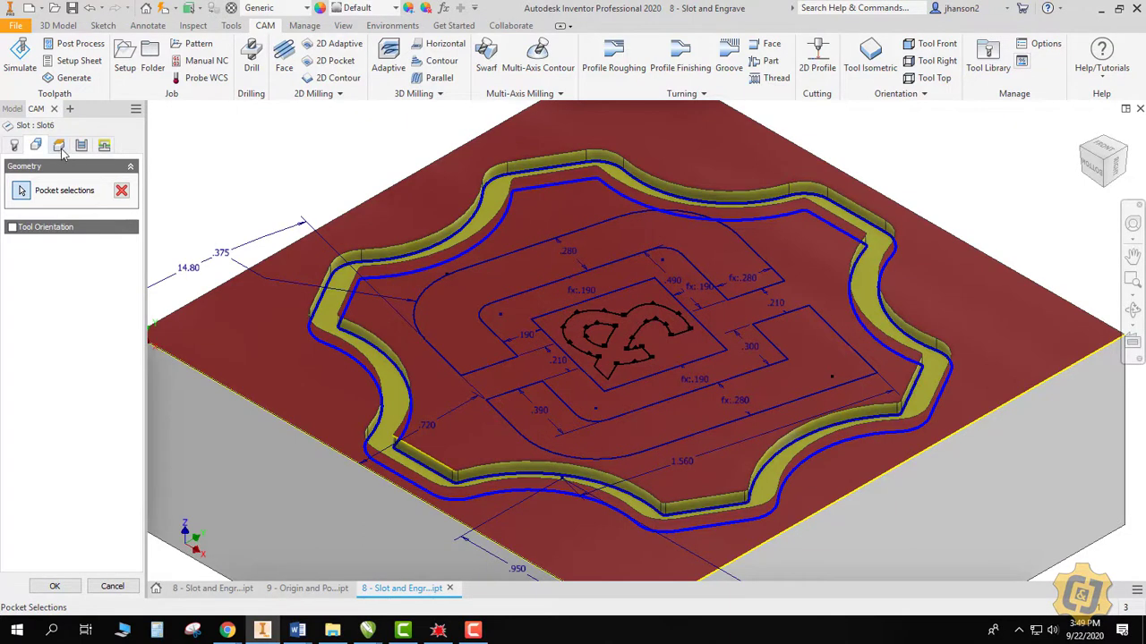
left_click(59, 146)
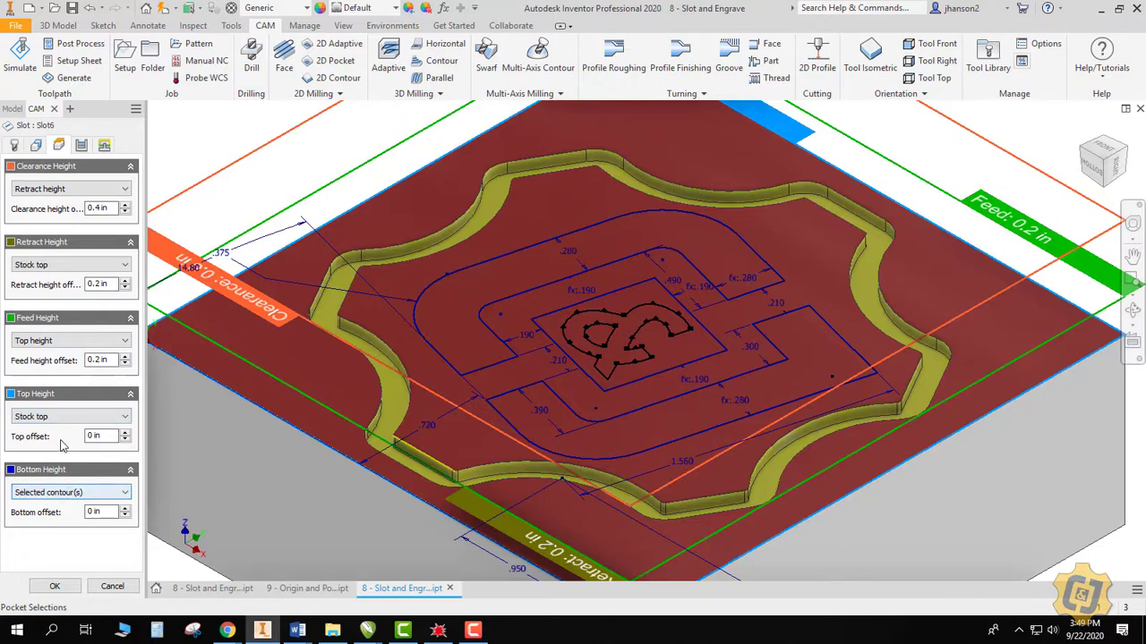
Set Slot6's ramping angle to 6 deg in the Linking settings and accept the operation.
mouse_move(61, 427)
mouse_move(56, 497)
left_click(81, 146)
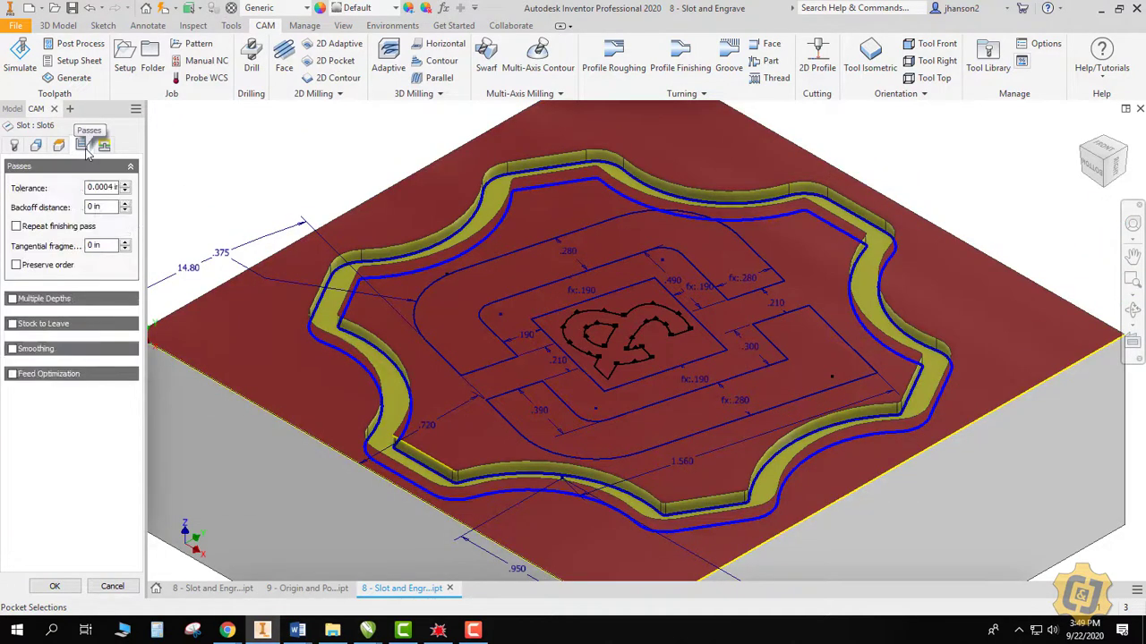
mouse_move(54, 309)
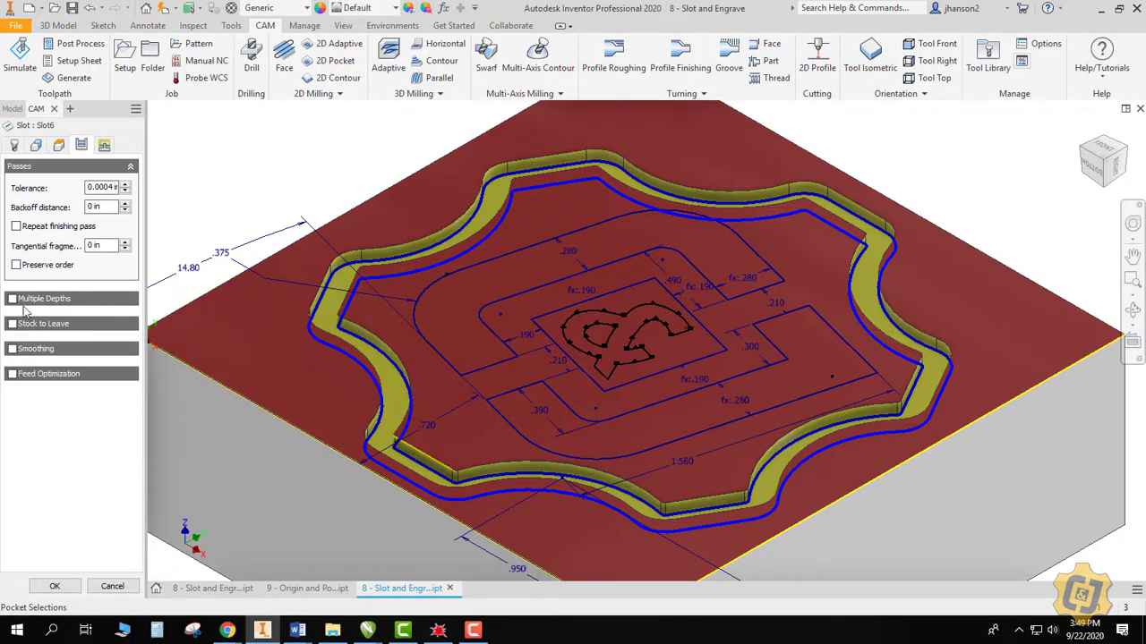
left_click(105, 146)
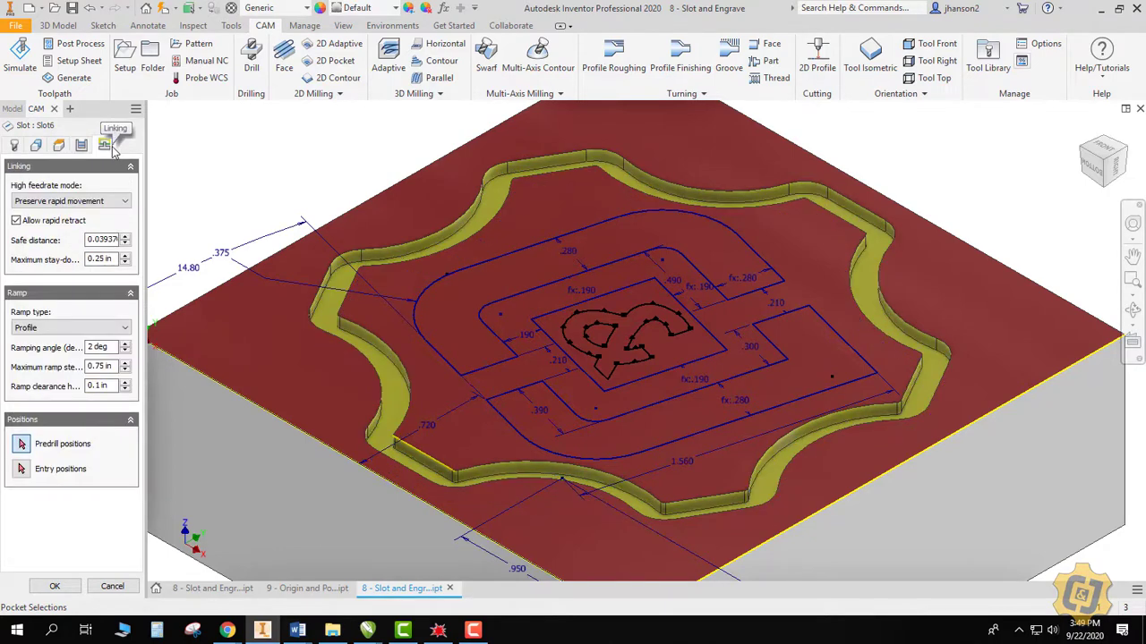
left_click(100, 350)
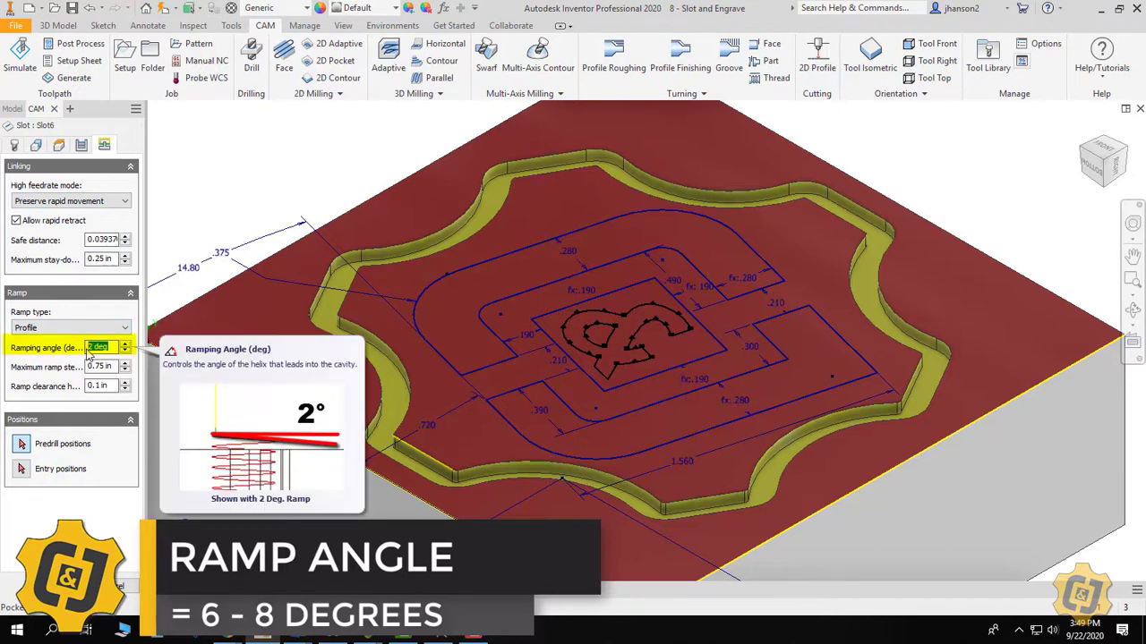
type("6")
left_click(75, 401)
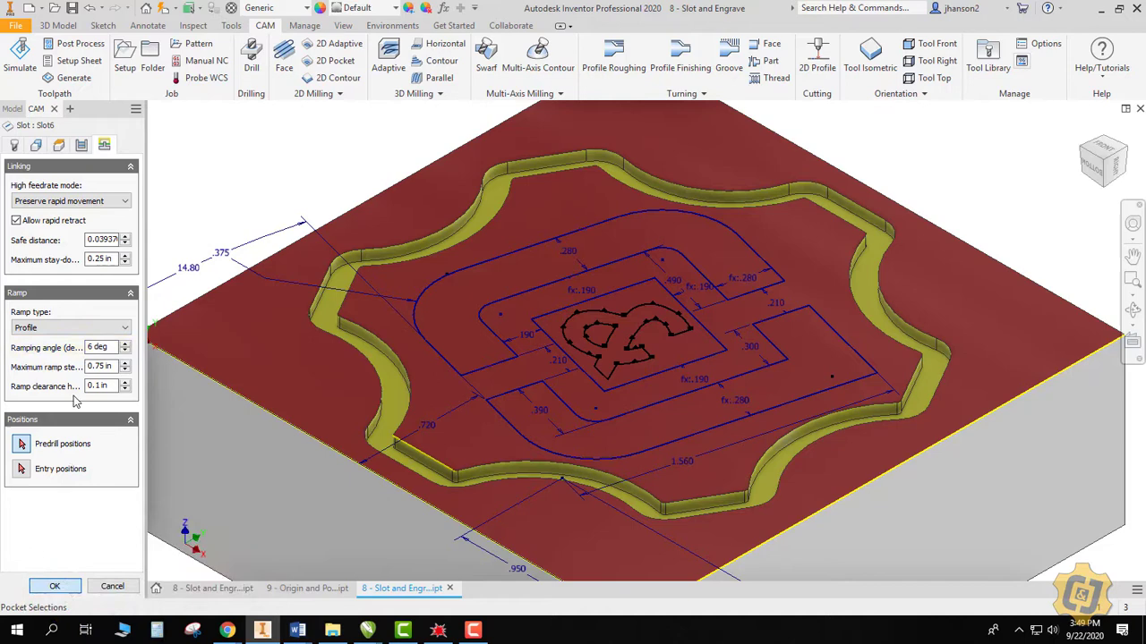
key("Return")
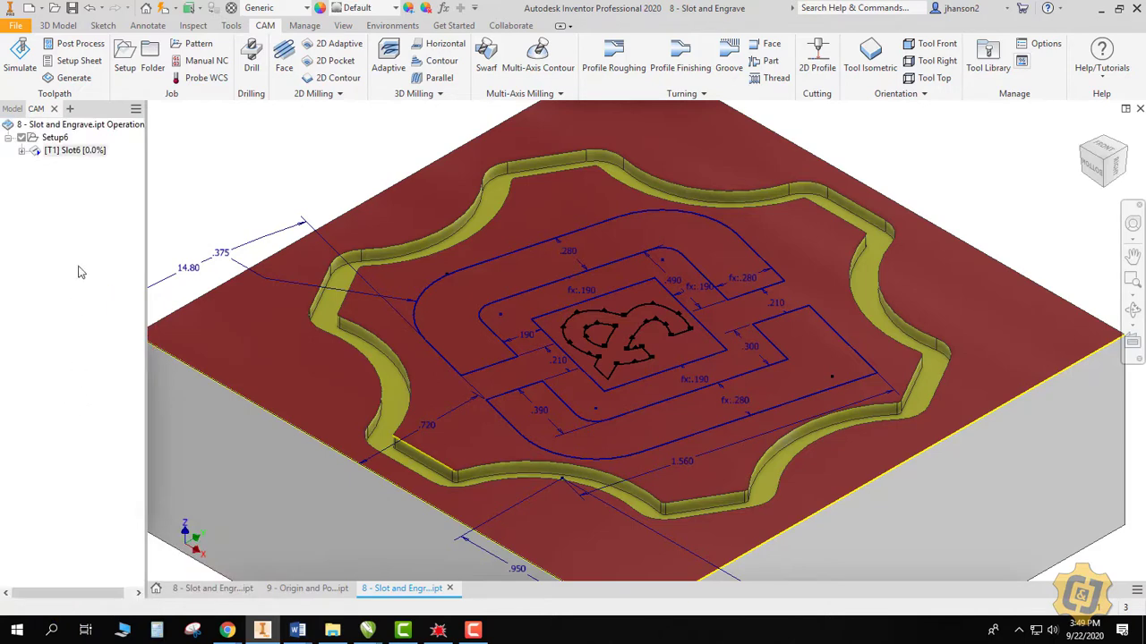
left_click(54, 138)
left_click(20, 56)
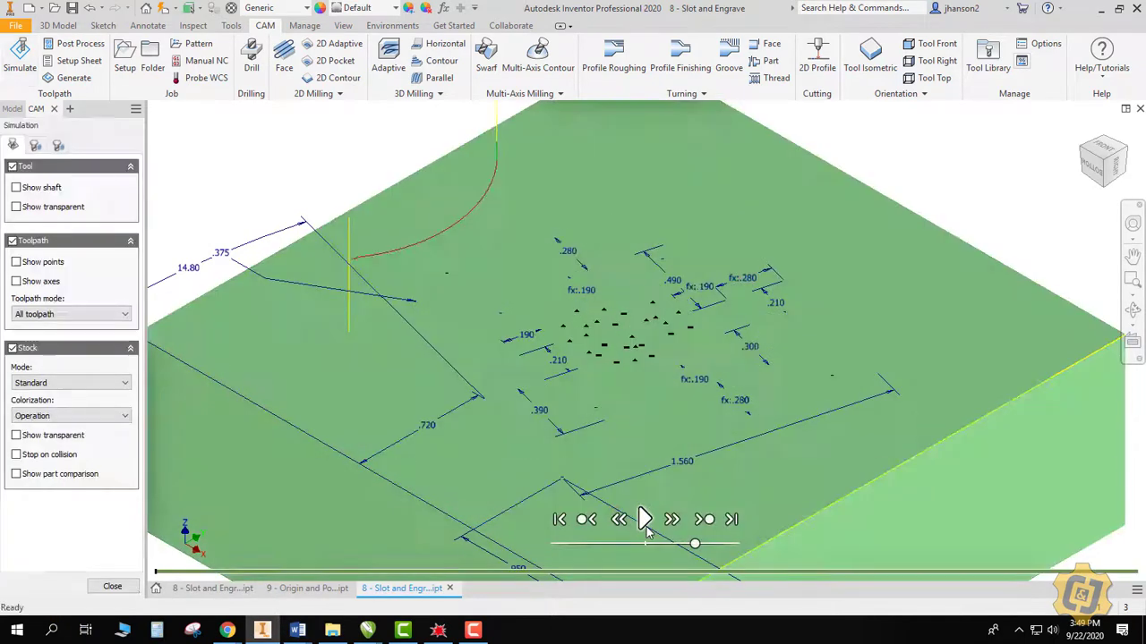
left_click(644, 520)
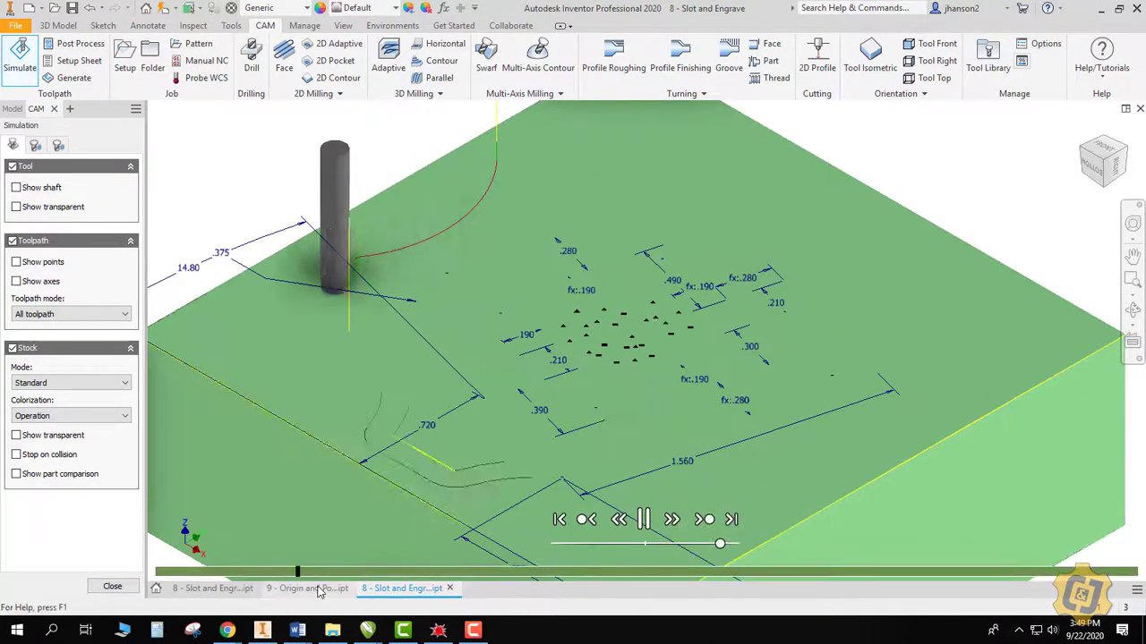
left_click_drag(722, 543, 734, 543)
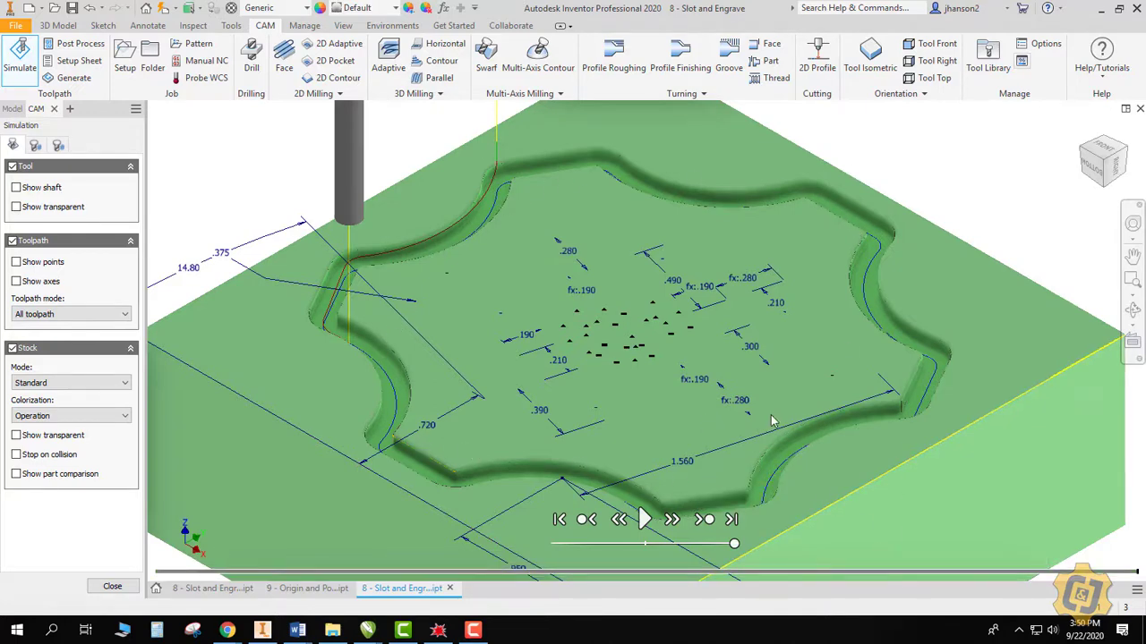
left_click(112, 586)
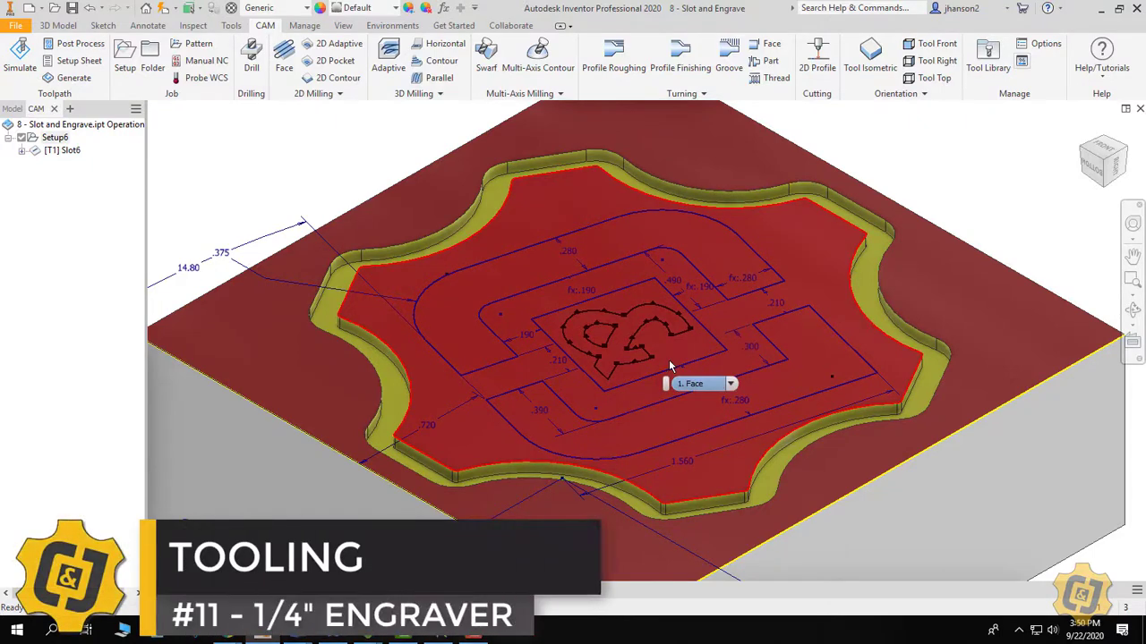
Start a 2D Trace toolpath with tool #11, the 30° tapered engraver from the WCCC CIM library.
left_click(316, 94)
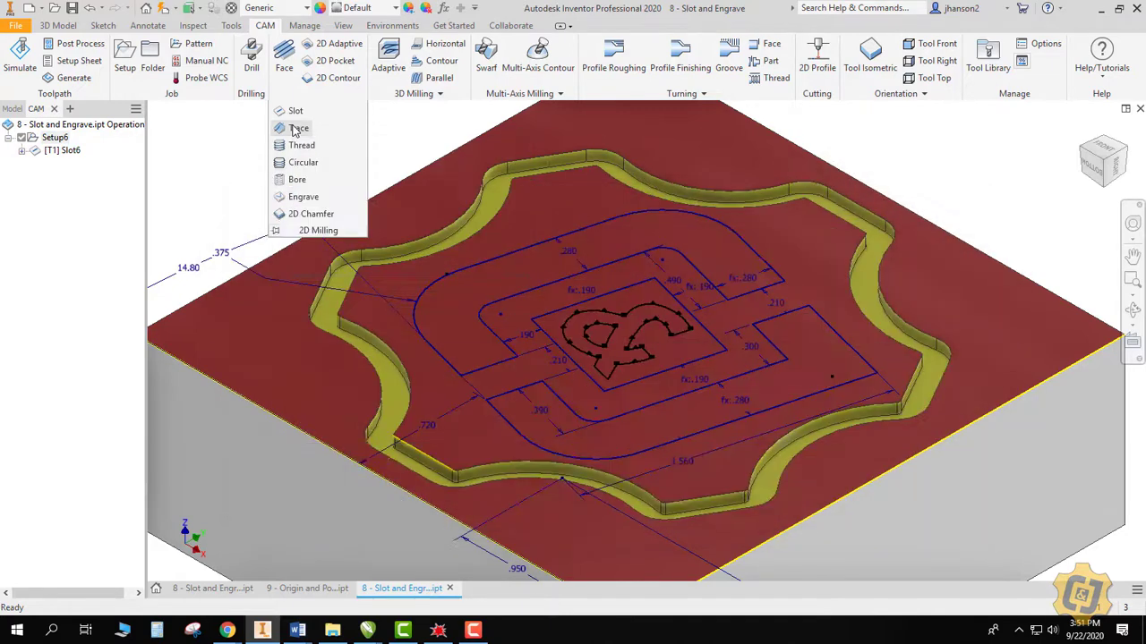
left_click(296, 130)
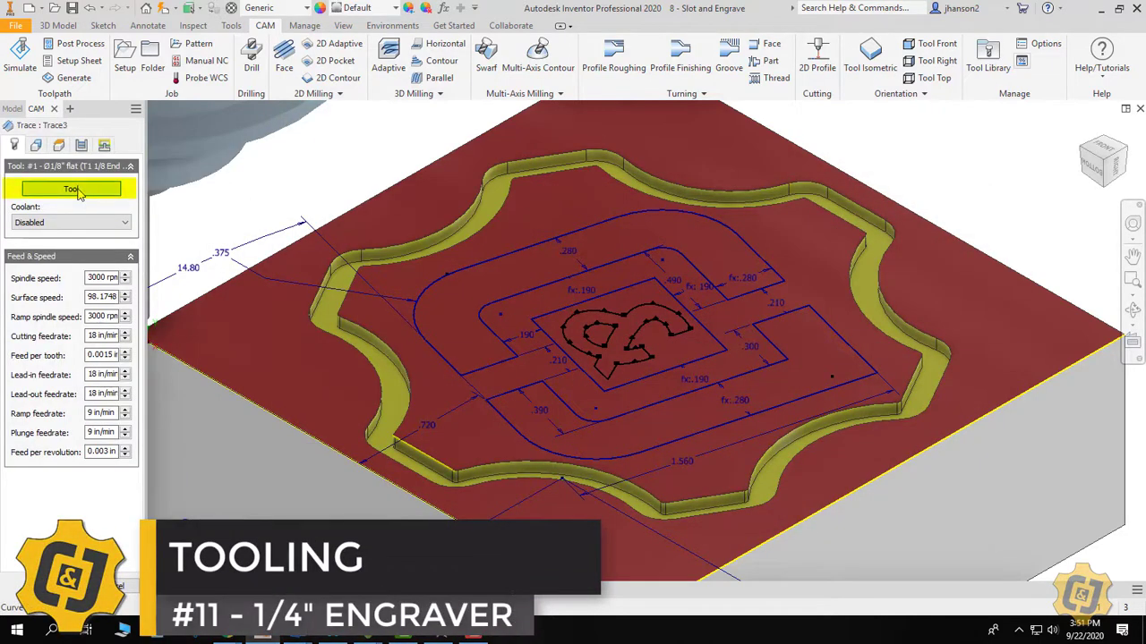
left_click(78, 189)
left_click(358, 298)
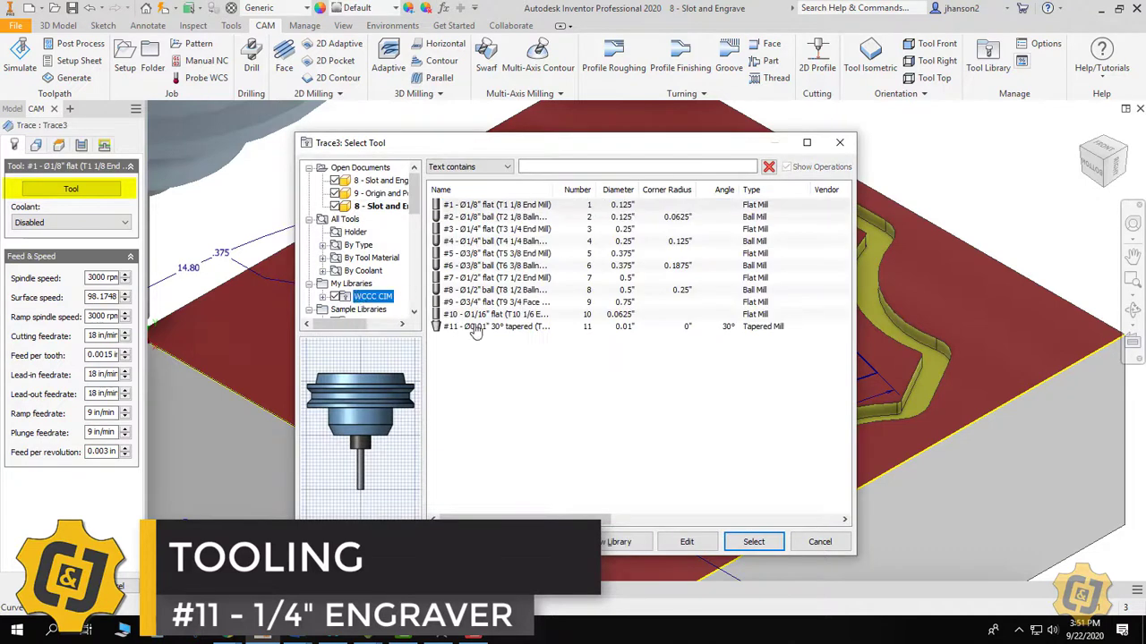
left_click(477, 327)
left_click(754, 541)
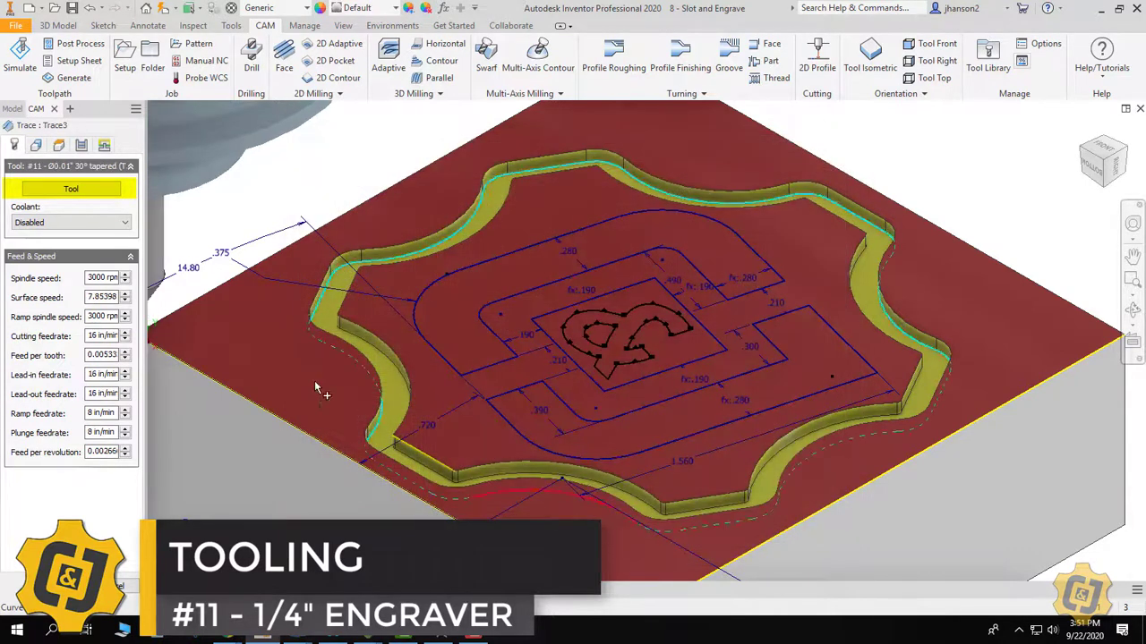
left_click(37, 146)
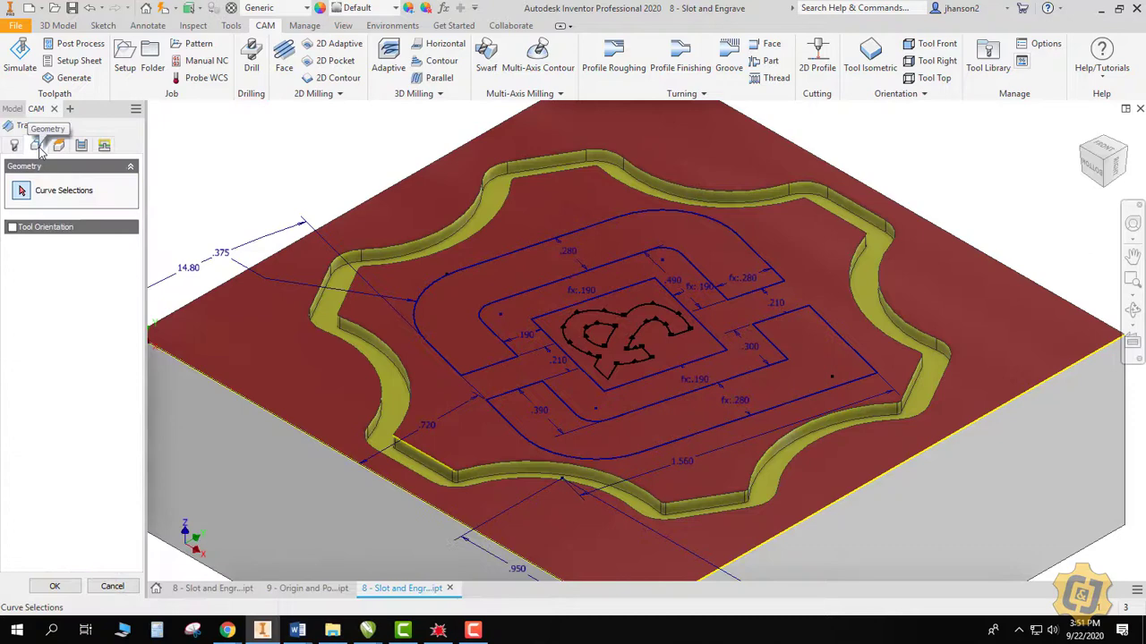
Pick the outer contour, lower inner contour, logo rectangle and logo curve as trace chains.
left_click(432, 301)
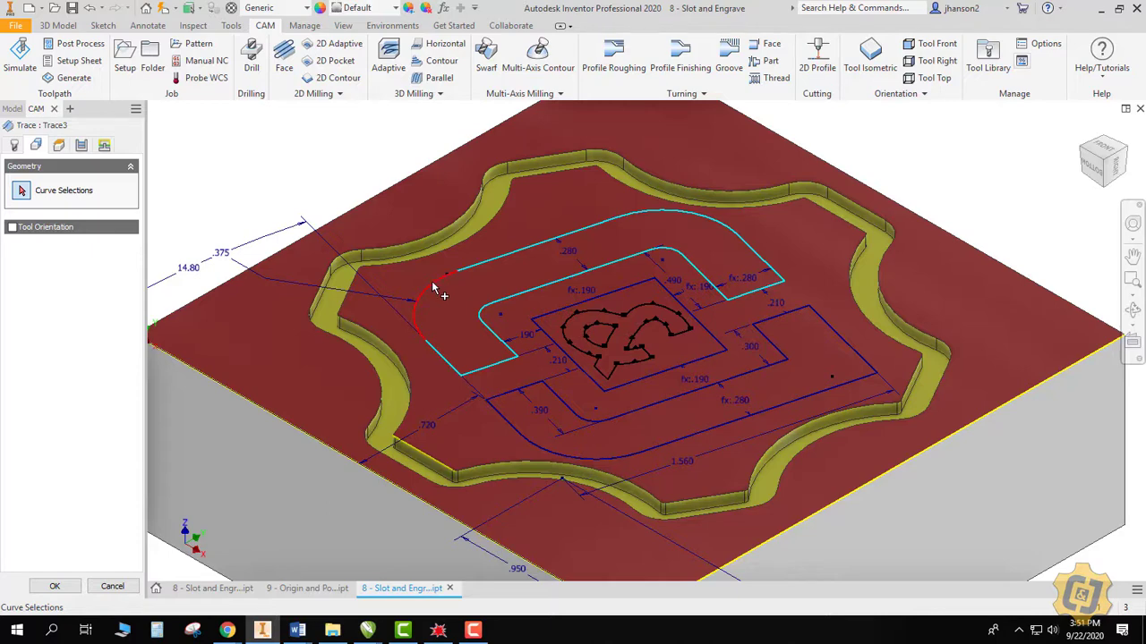
left_click(534, 413)
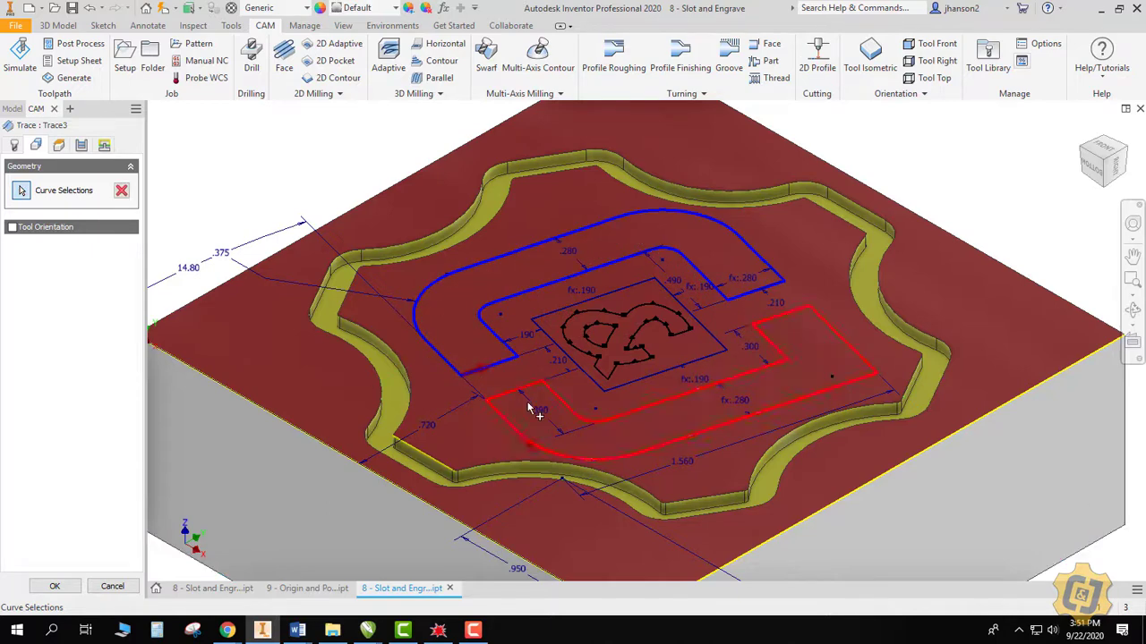
left_click(613, 383)
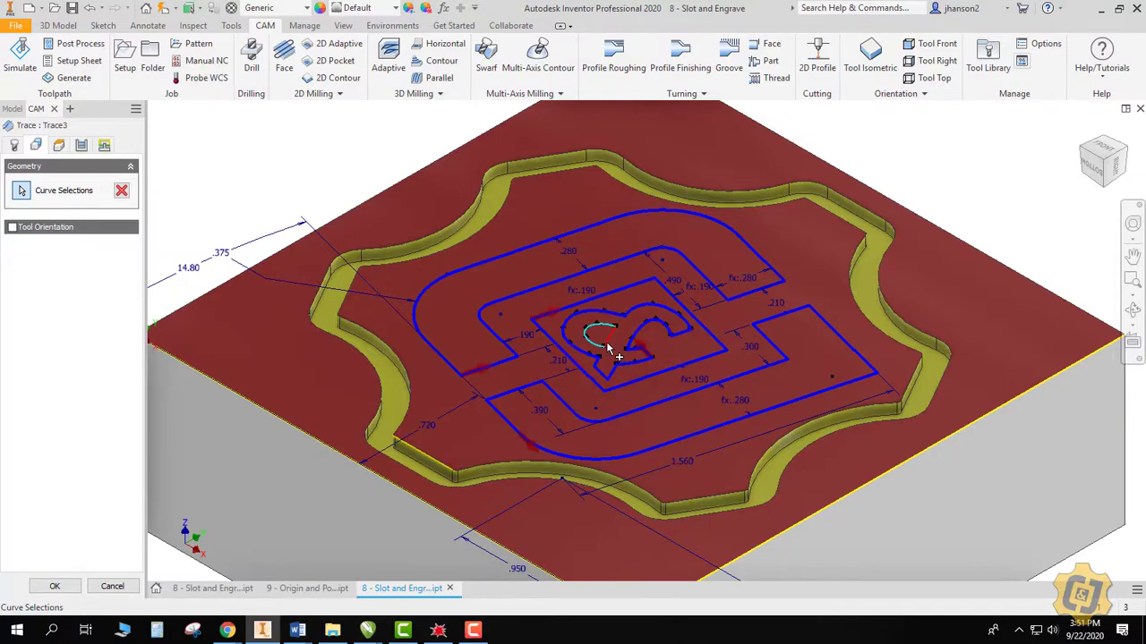
left_click(608, 346)
left_click(59, 145)
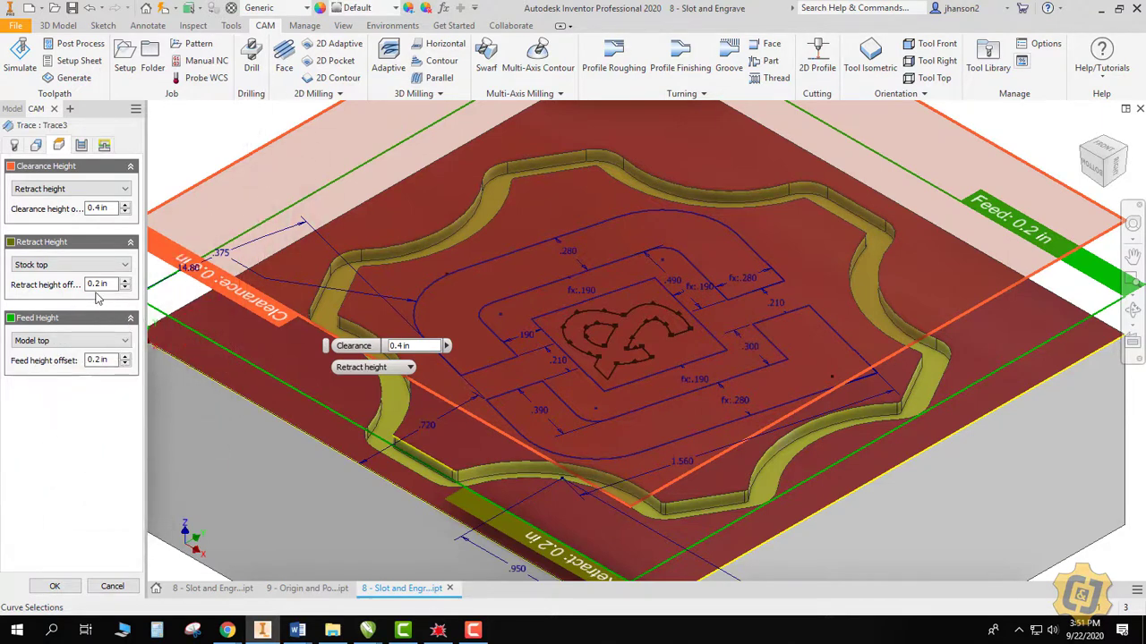
Turn on stock to leave in the trace passes and set radial stock to 0.
left_click(84, 149)
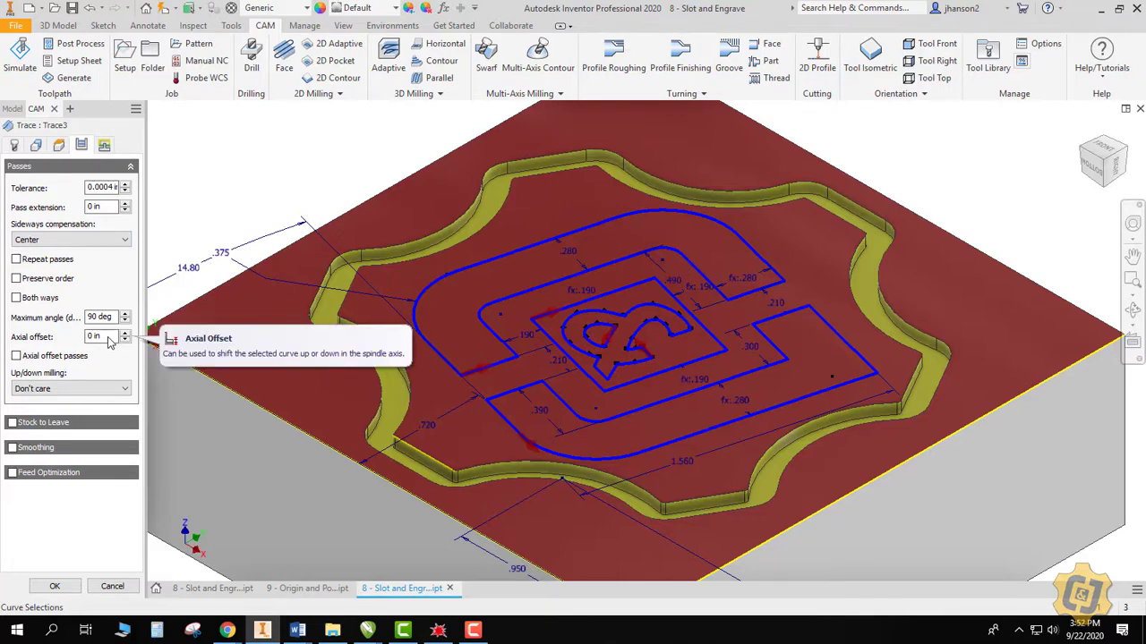
left_click(13, 424)
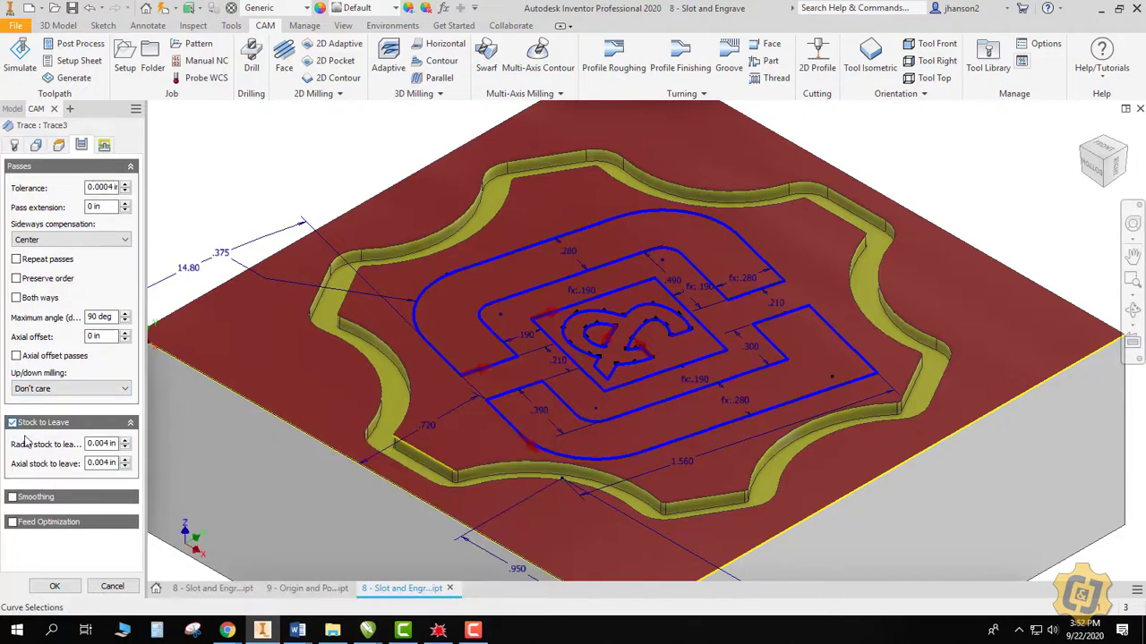
left_click(89, 444)
type("0")
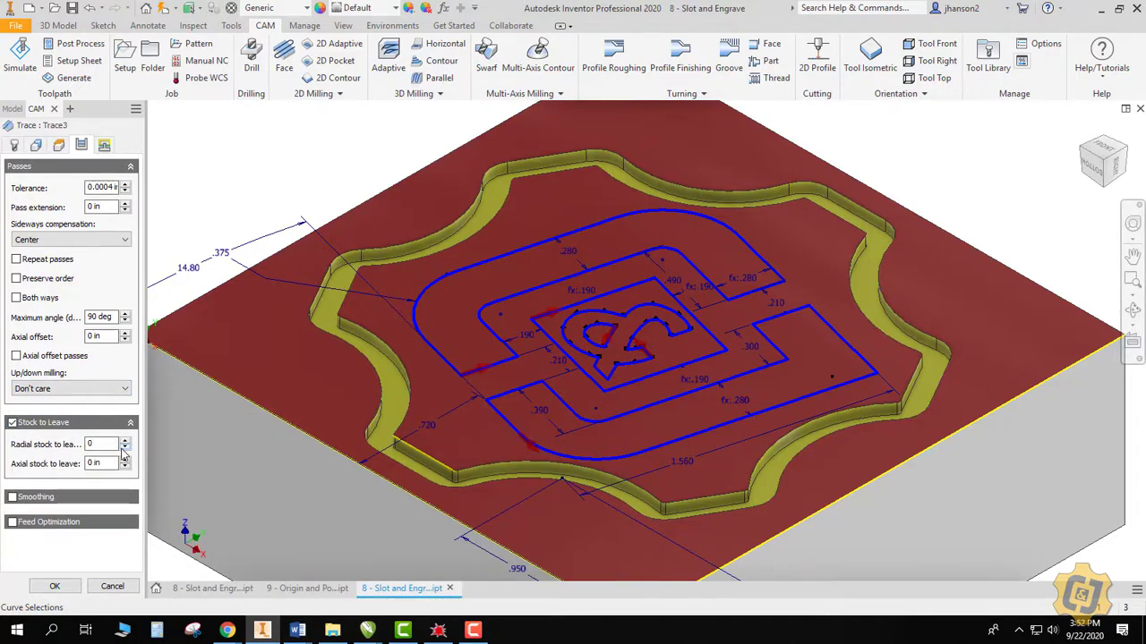
key("Tab")
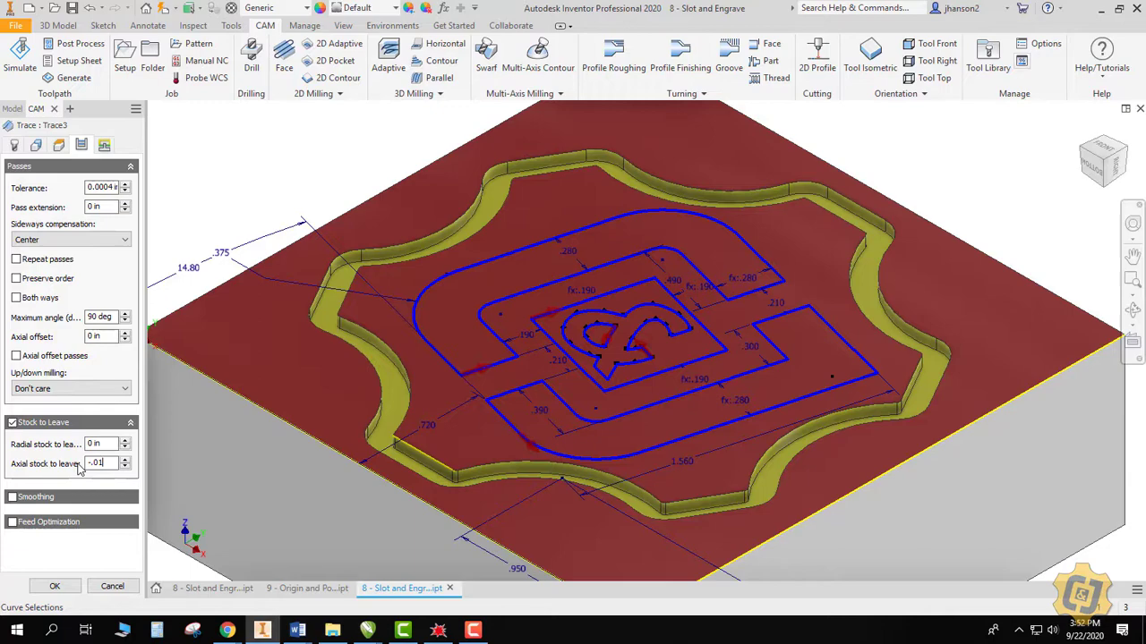
Turn stock to leave off and set a -0.01 in axial offset with centred sideways compensation.
left_click(54, 428)
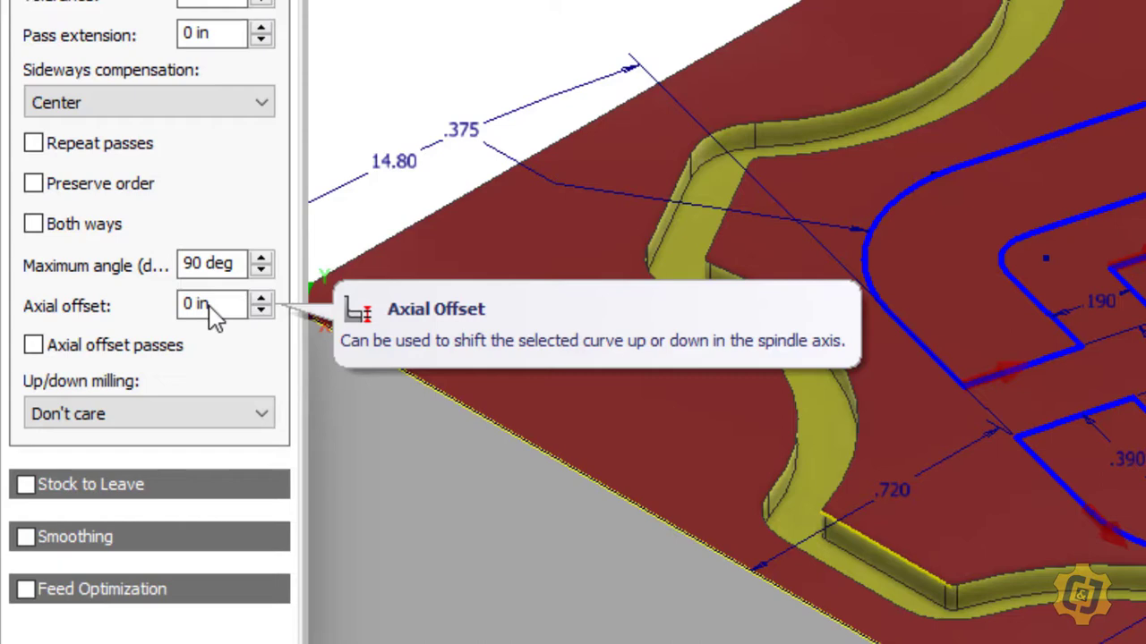
left_click_drag(224, 307, 184, 307)
key("BackSpace")
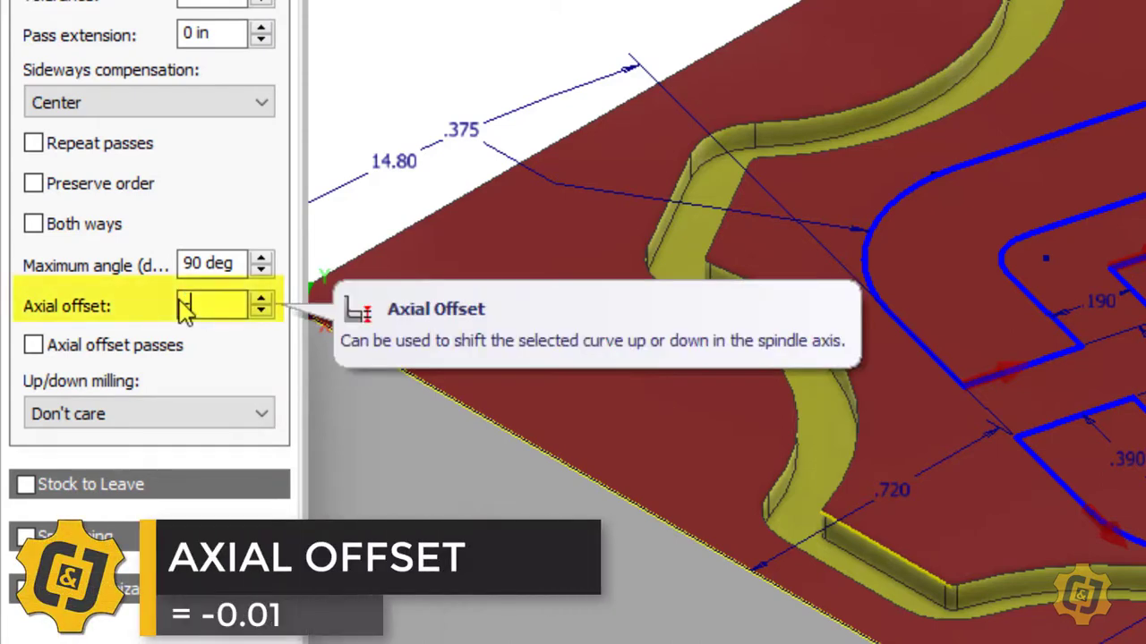
type("-.01")
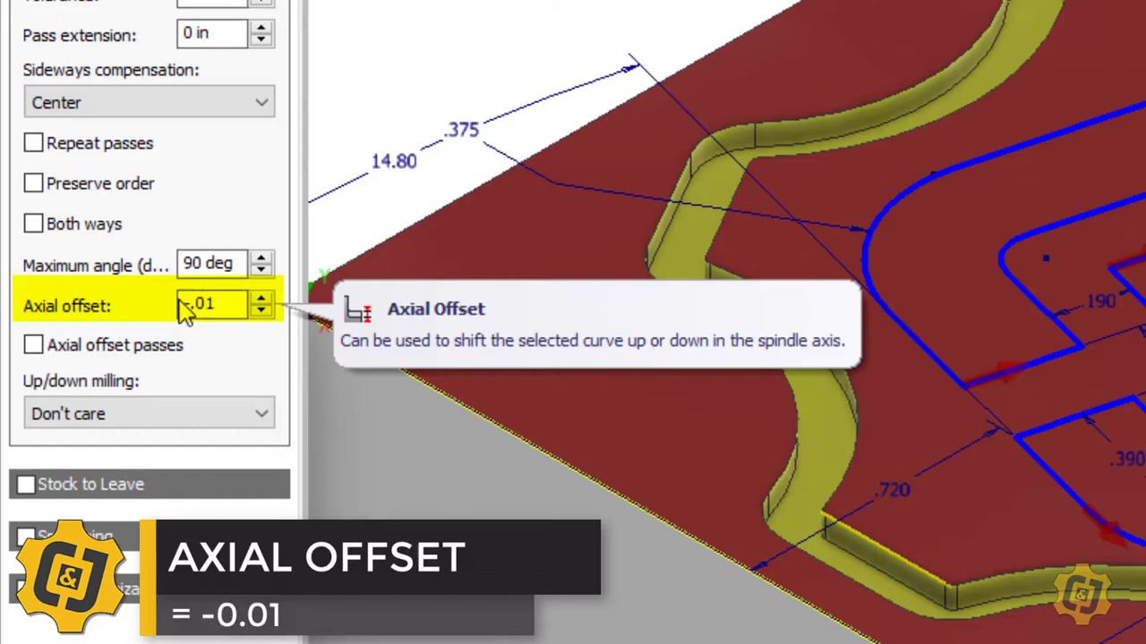
mouse_move(198, 116)
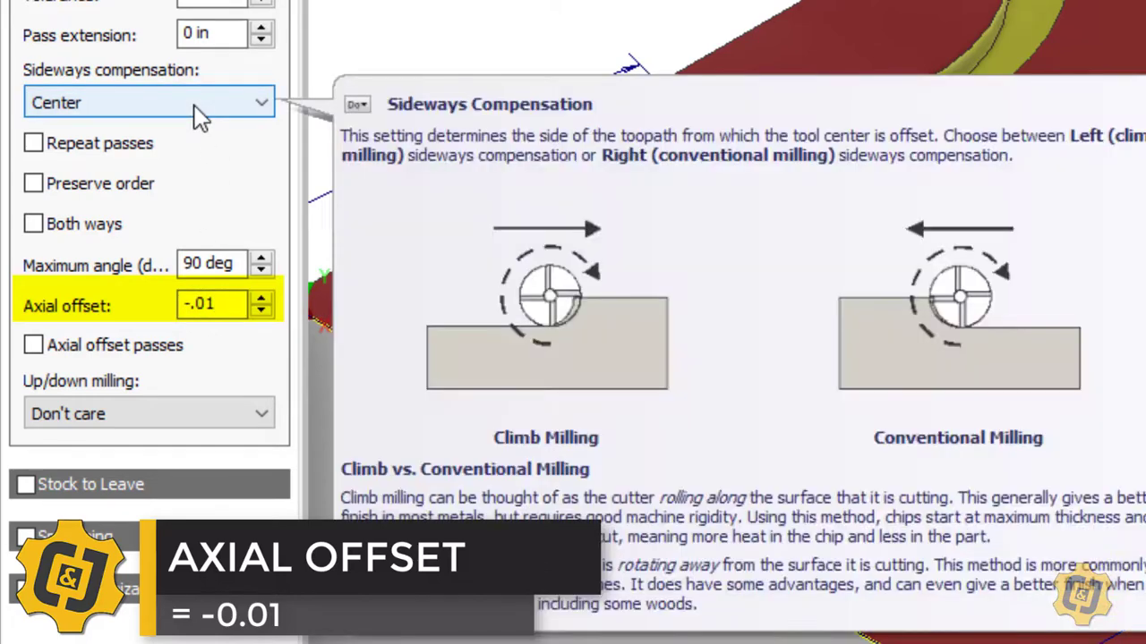
left_click(196, 112)
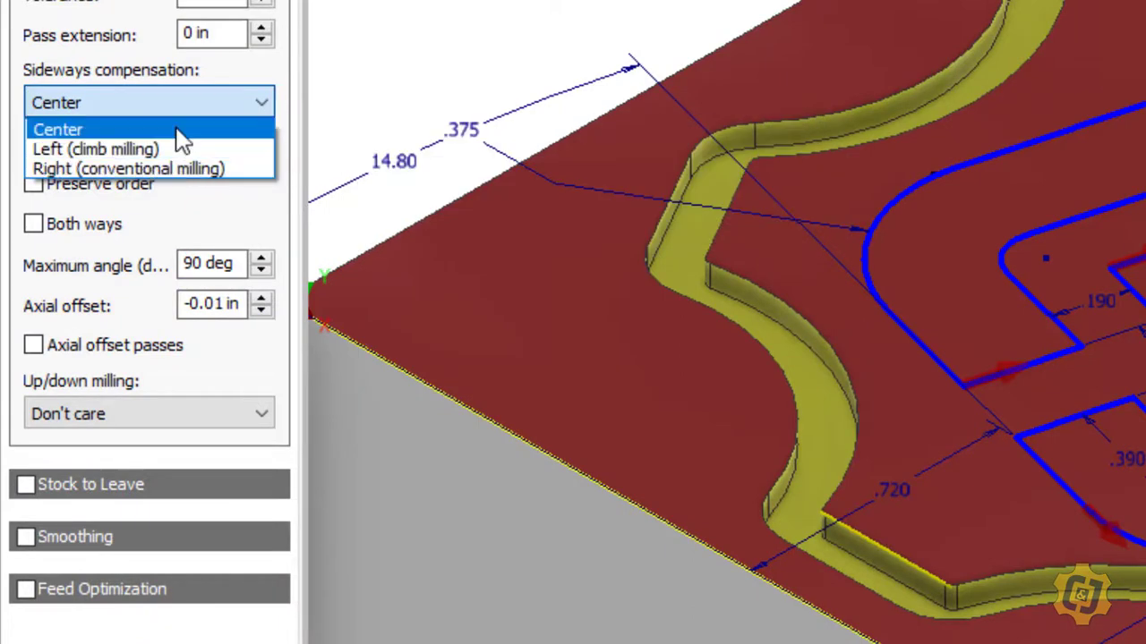
left_click(182, 134)
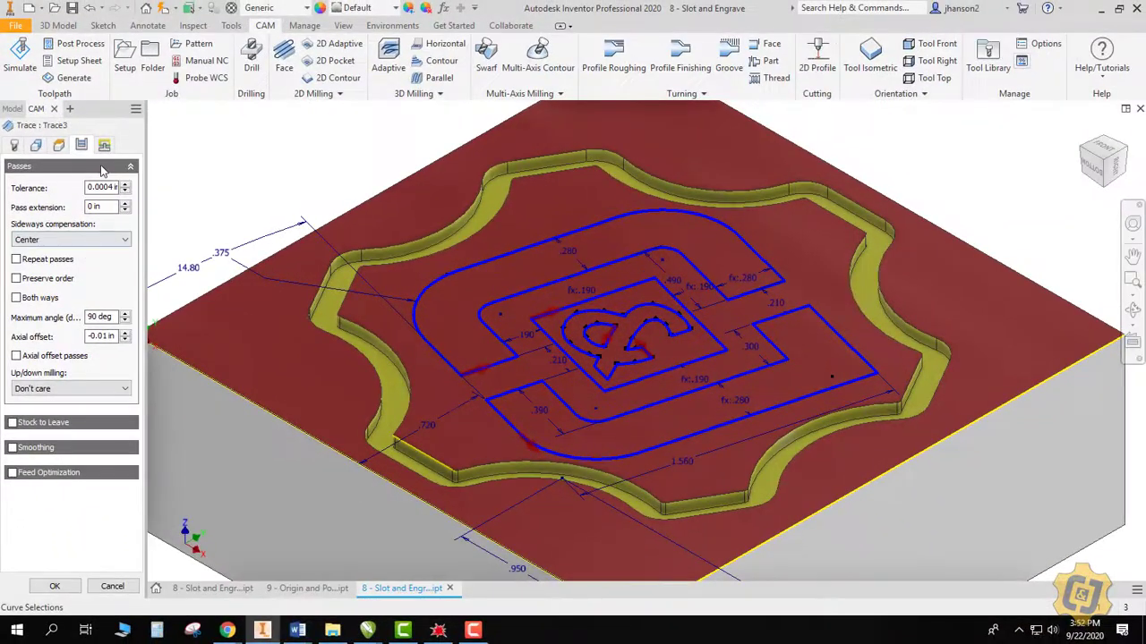
Accept the trace as Trace3 and select it in the CAM browser.
left_click(105, 146)
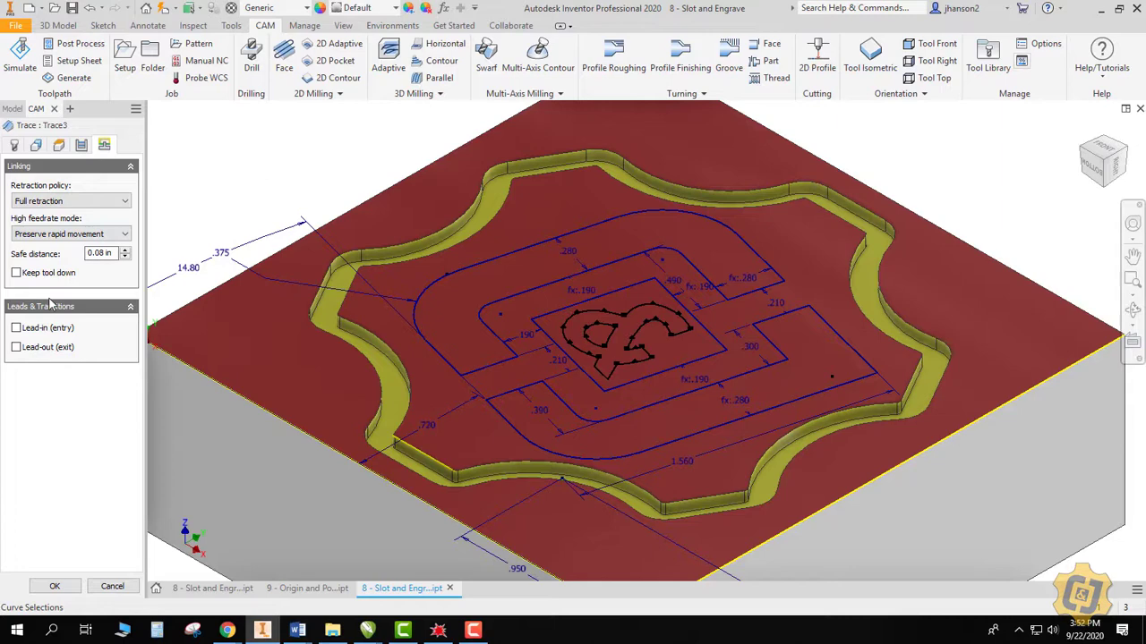
left_click(54, 586)
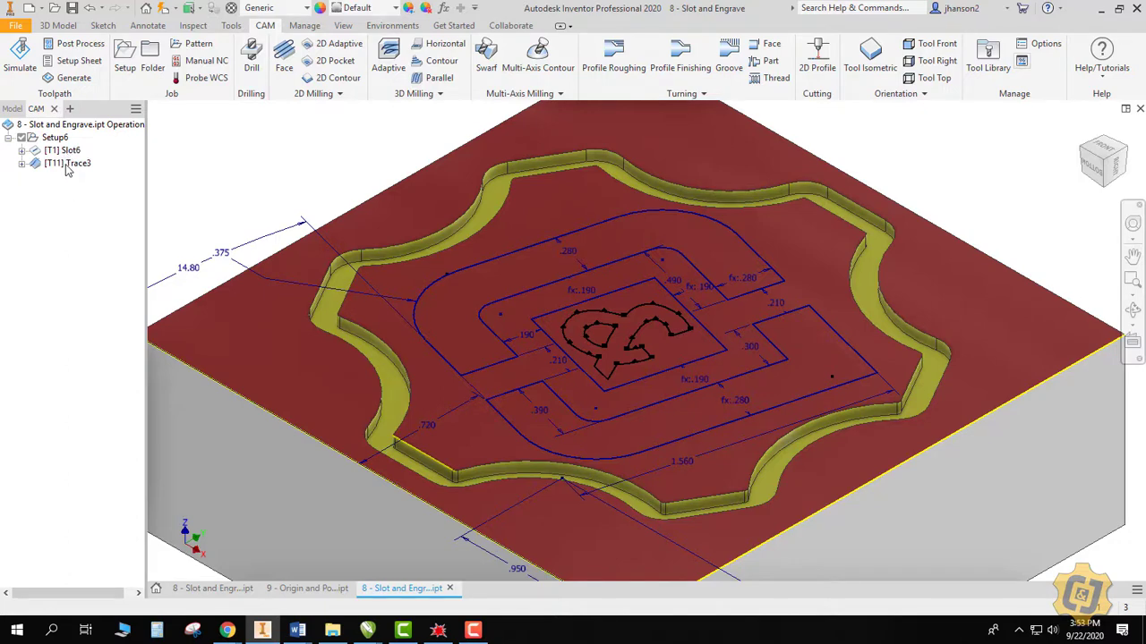
left_click(67, 164)
left_click(23, 64)
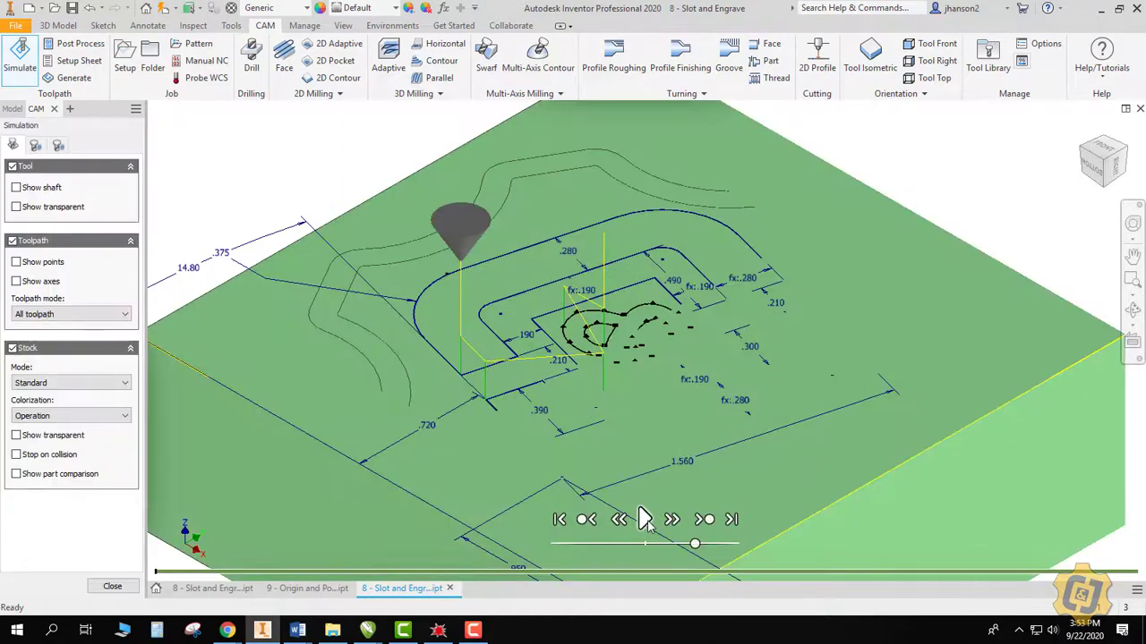
left_click(644, 519)
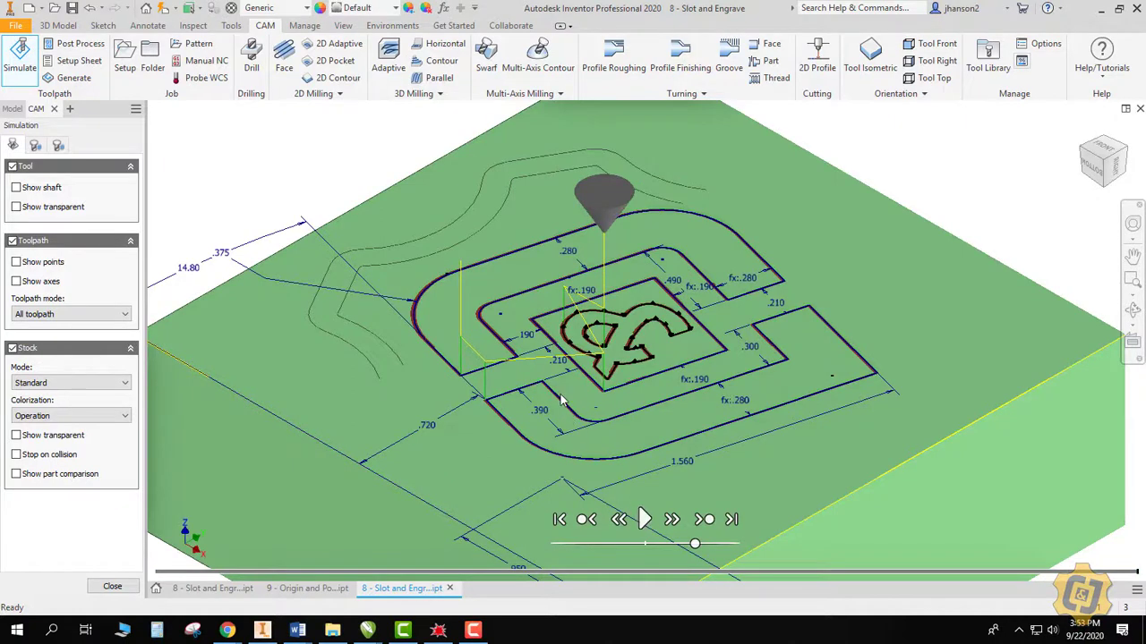
scroll(571, 417, "down", 3)
scroll(564, 407, "up", 8)
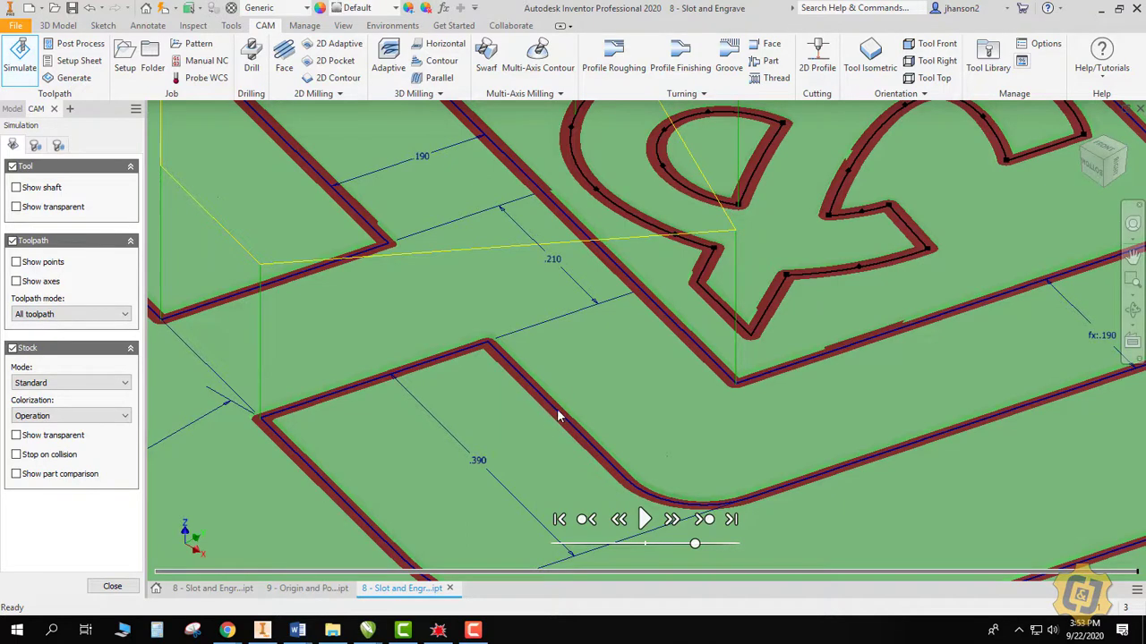
scroll(554, 417, "down", 8)
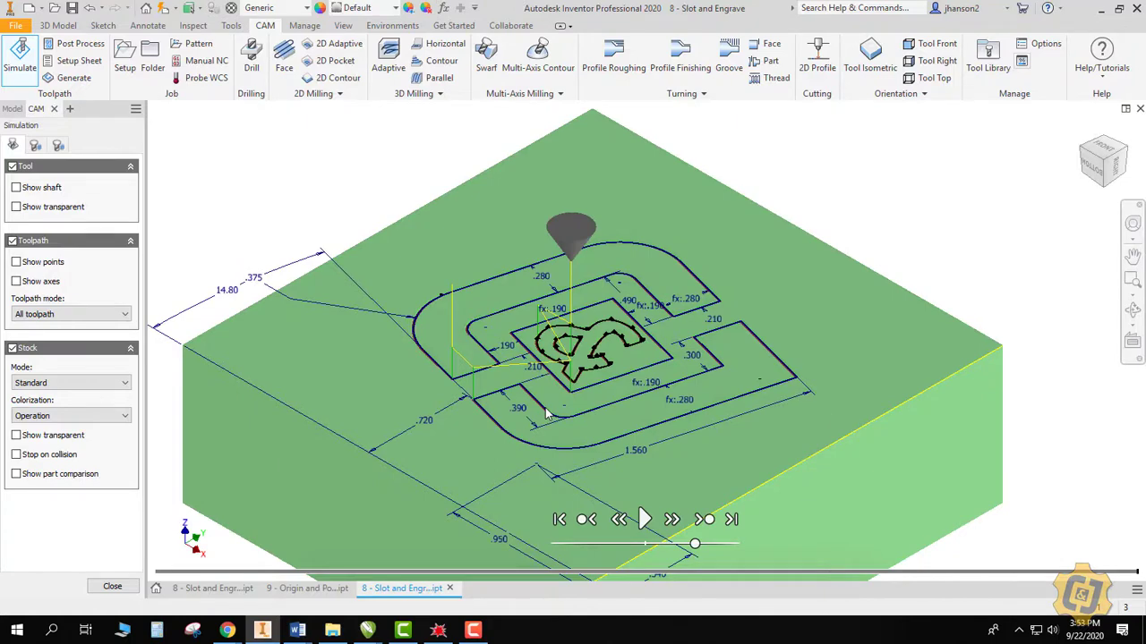
Exit the simulation, hide Sketch3 in the Model browser, and return to the CAM operations list.
left_click(112, 587)
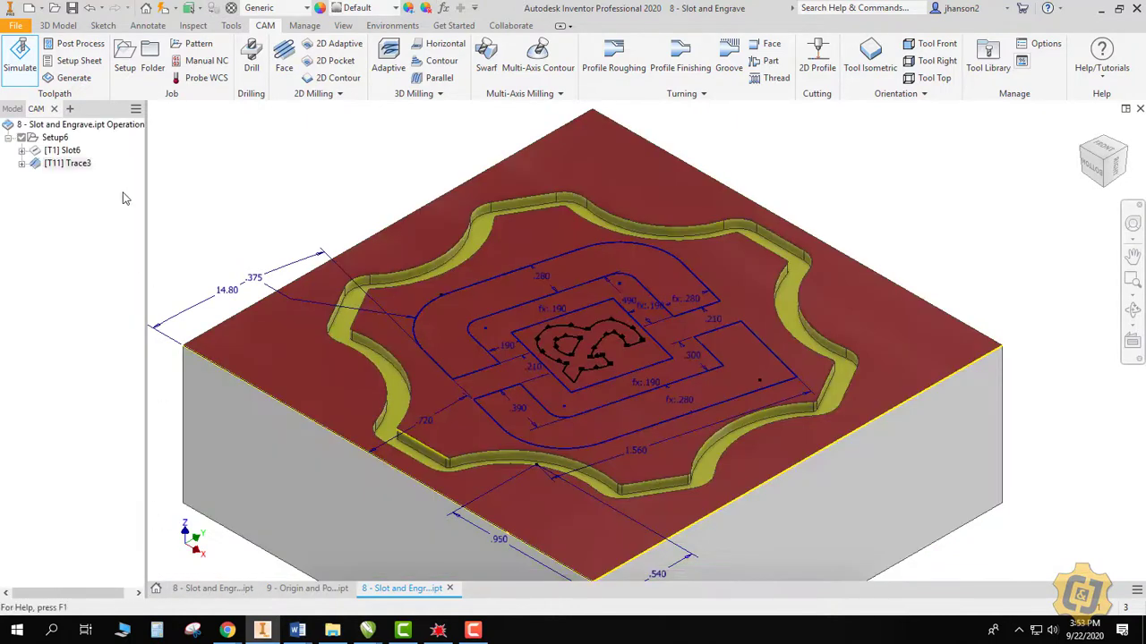
left_click(12, 108)
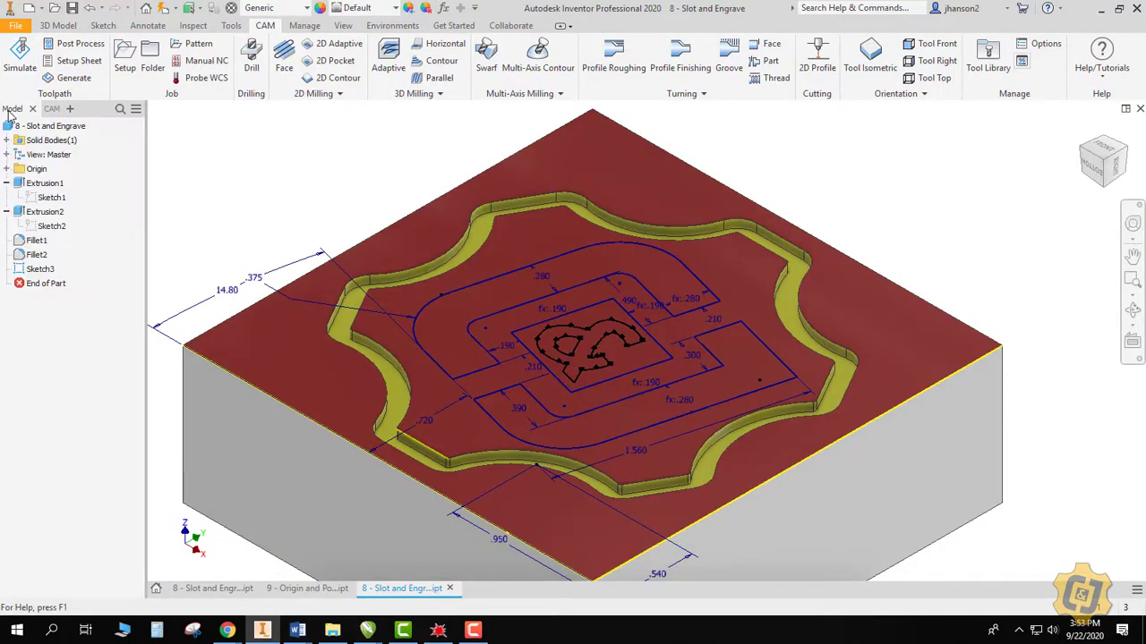
right_click(51, 271)
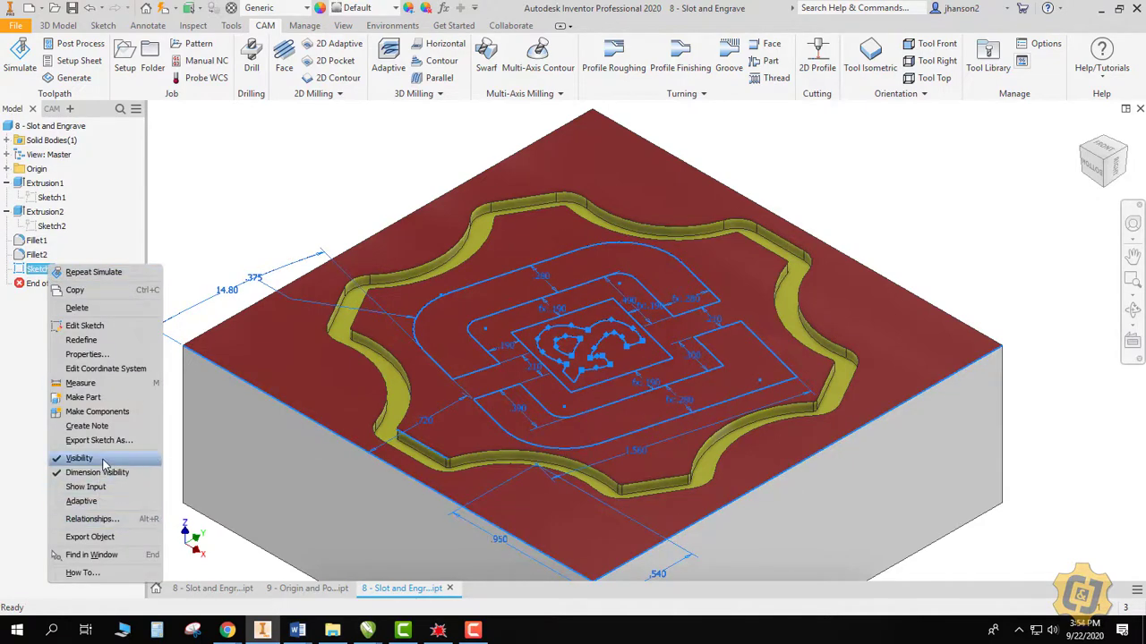
left_click(103, 464)
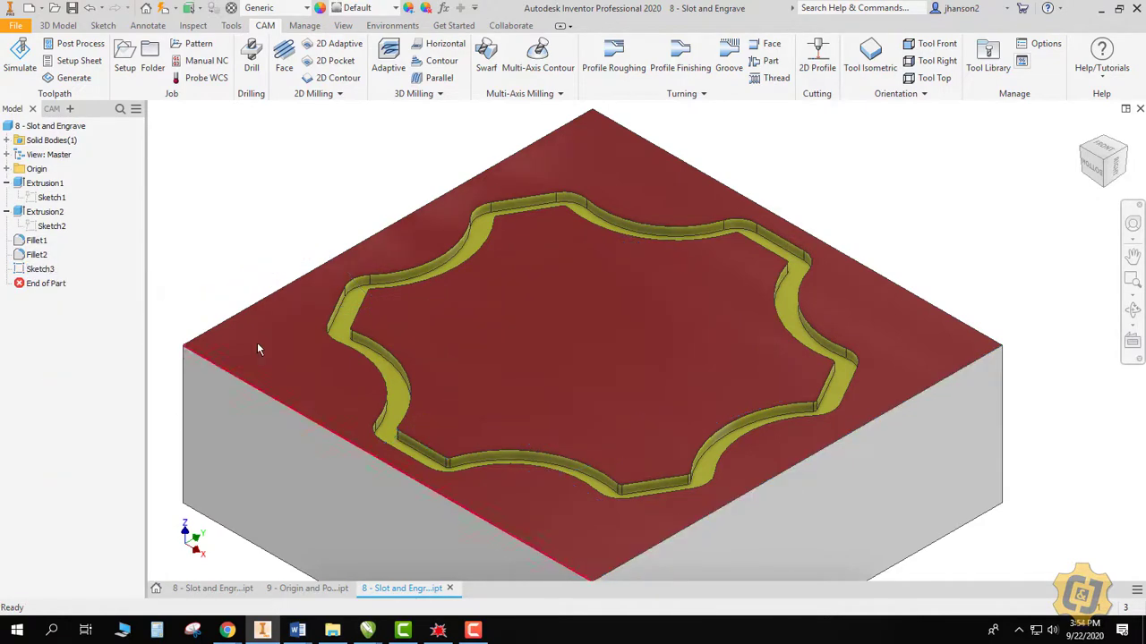
left_click(51, 108)
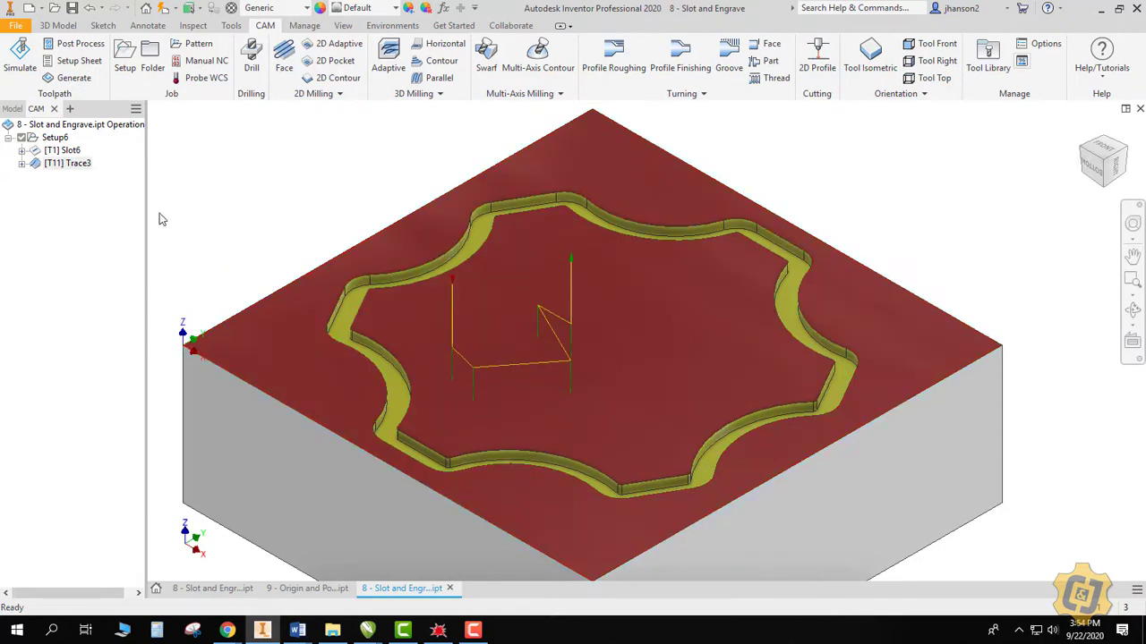
left_click(49, 140)
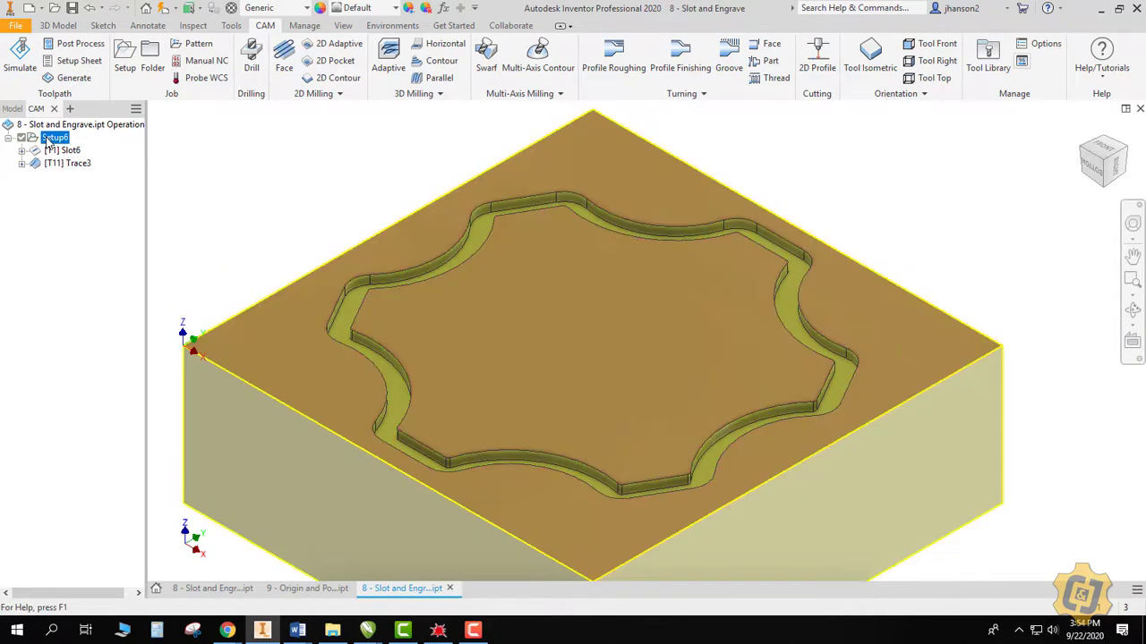
left_click(20, 64)
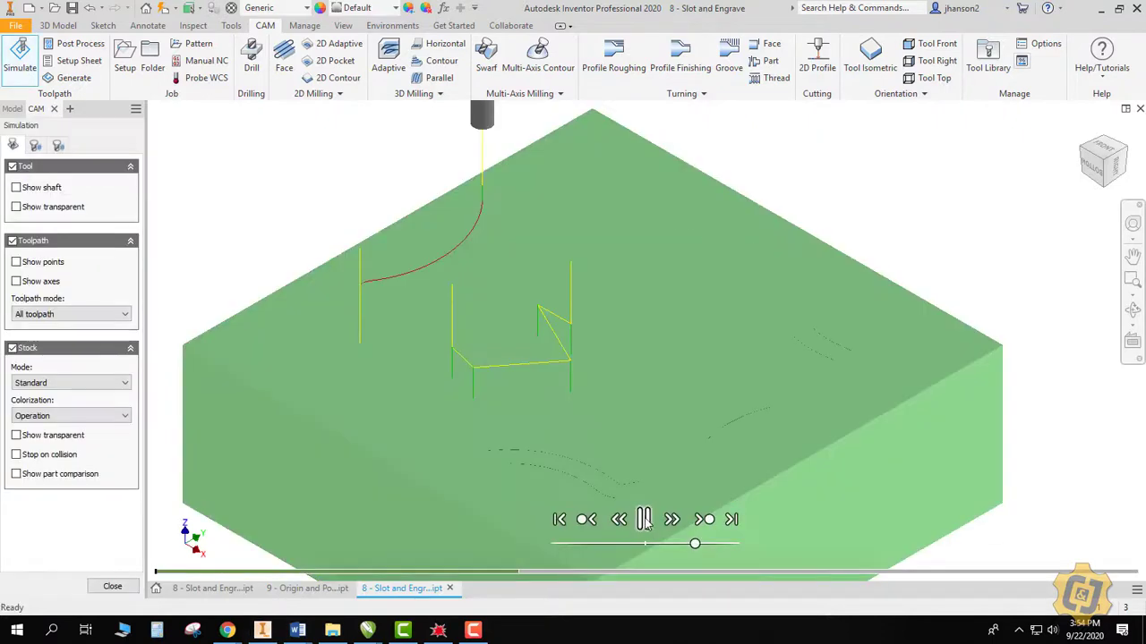
left_click(646, 519)
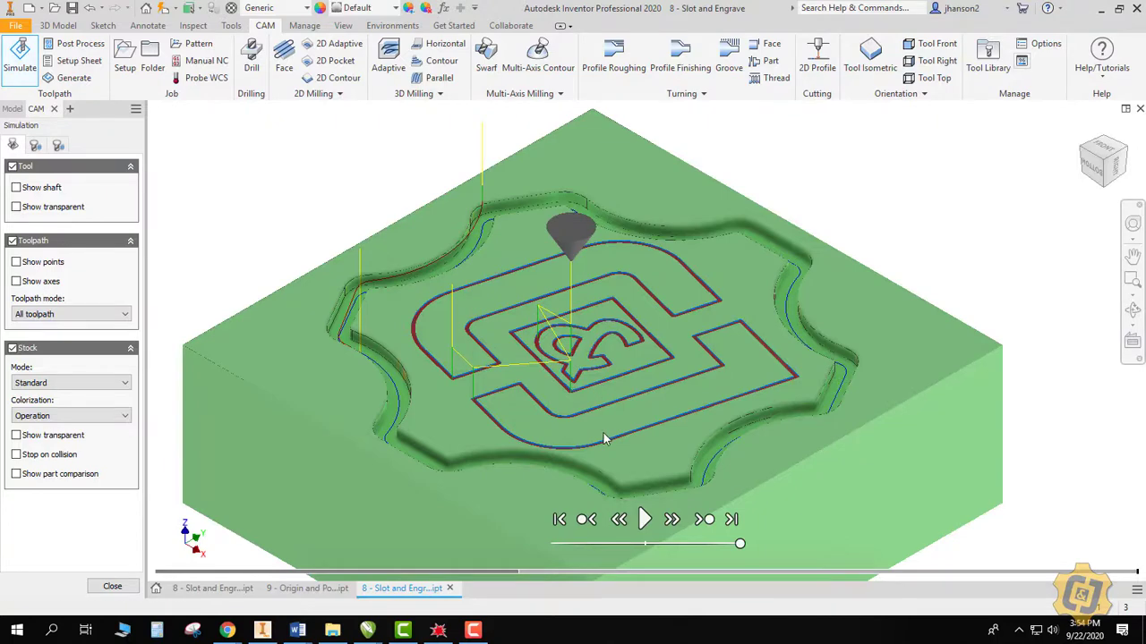
left_click(133, 583)
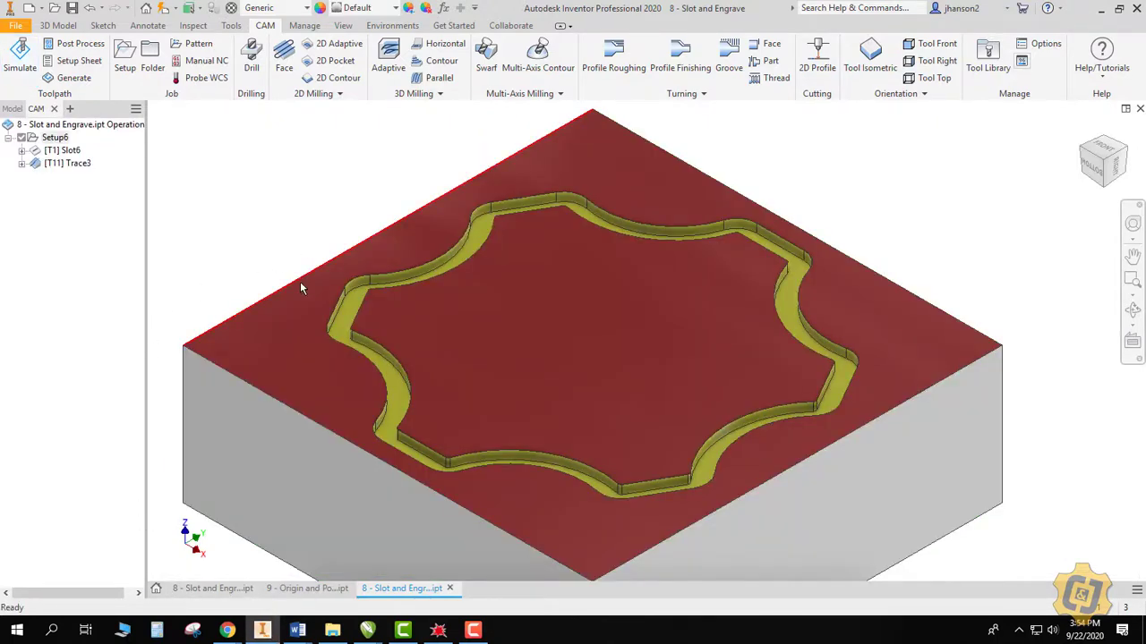
left_click(67, 162)
key("Delete")
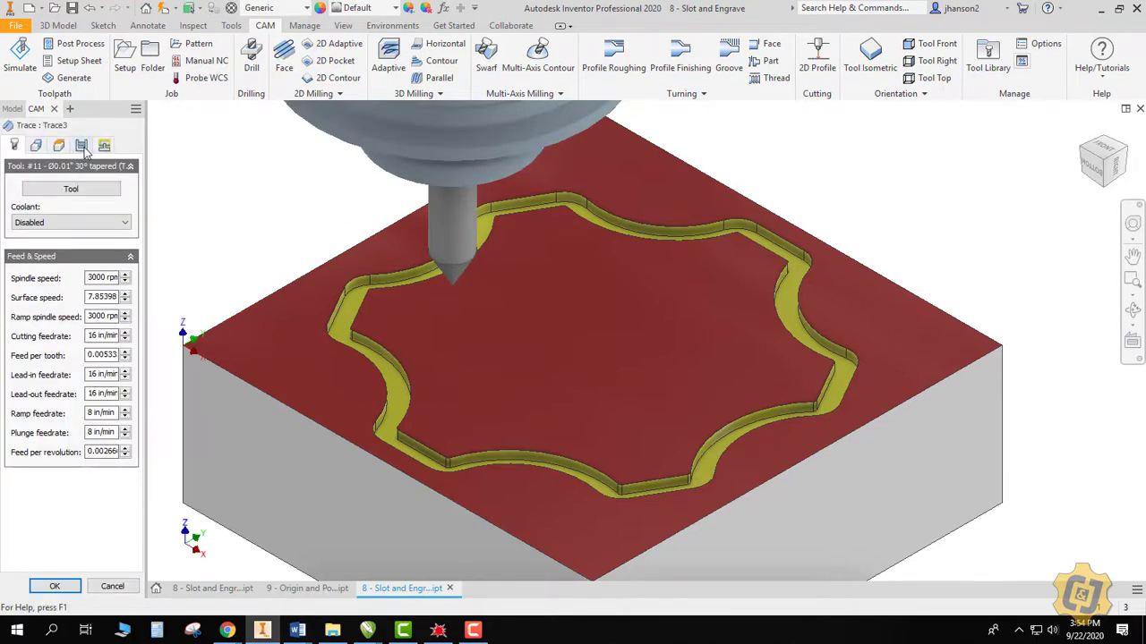
left_click(82, 146)
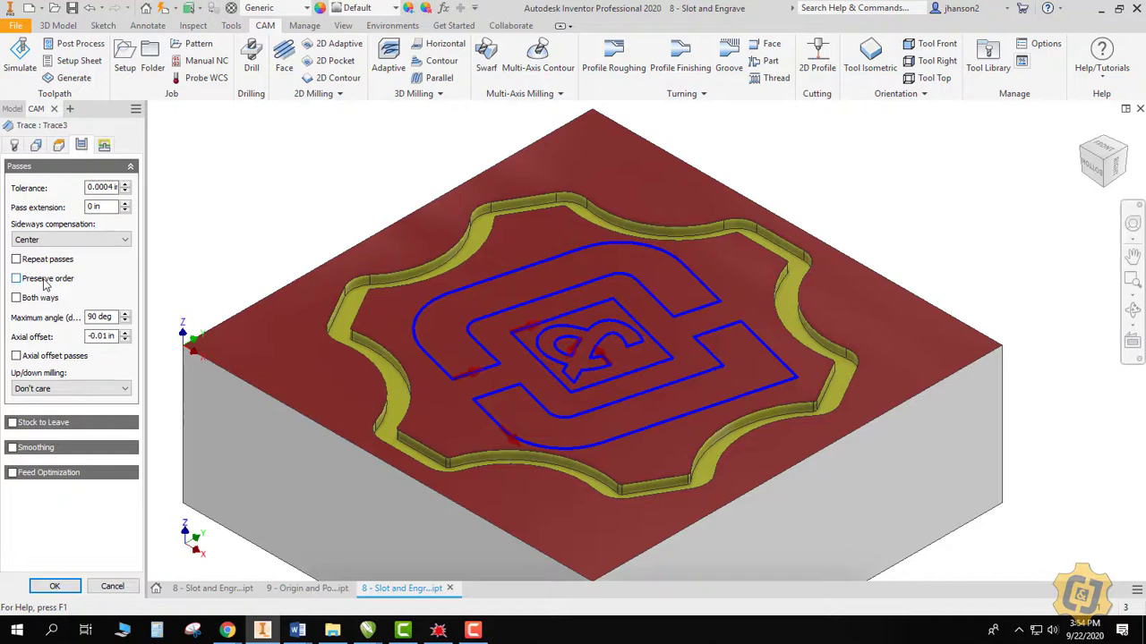
left_click(47, 279)
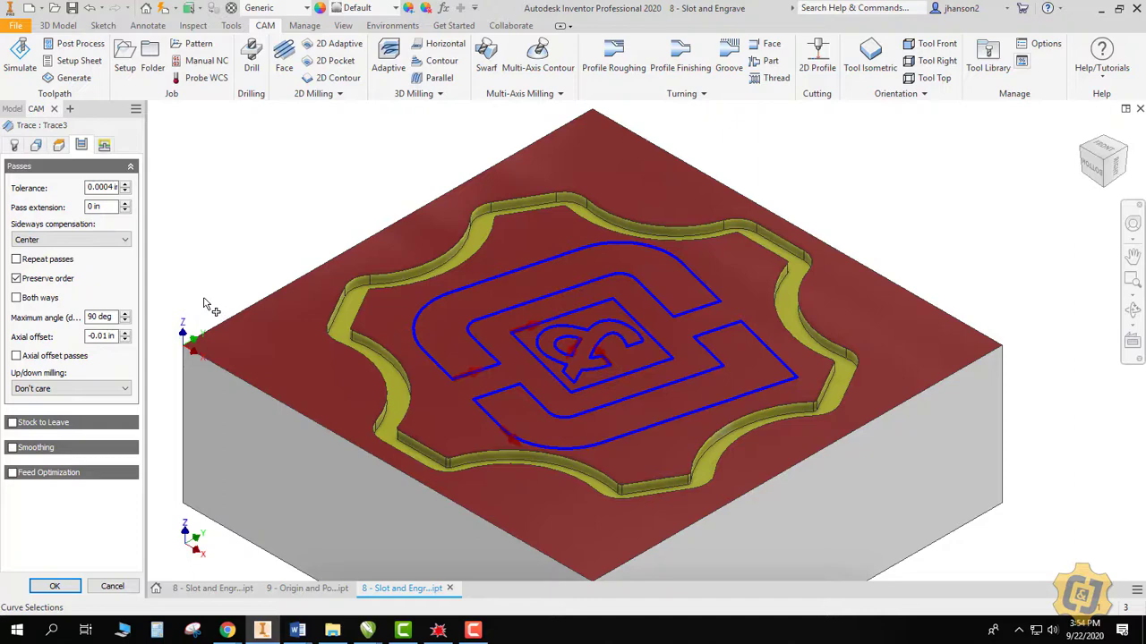
left_click(109, 586)
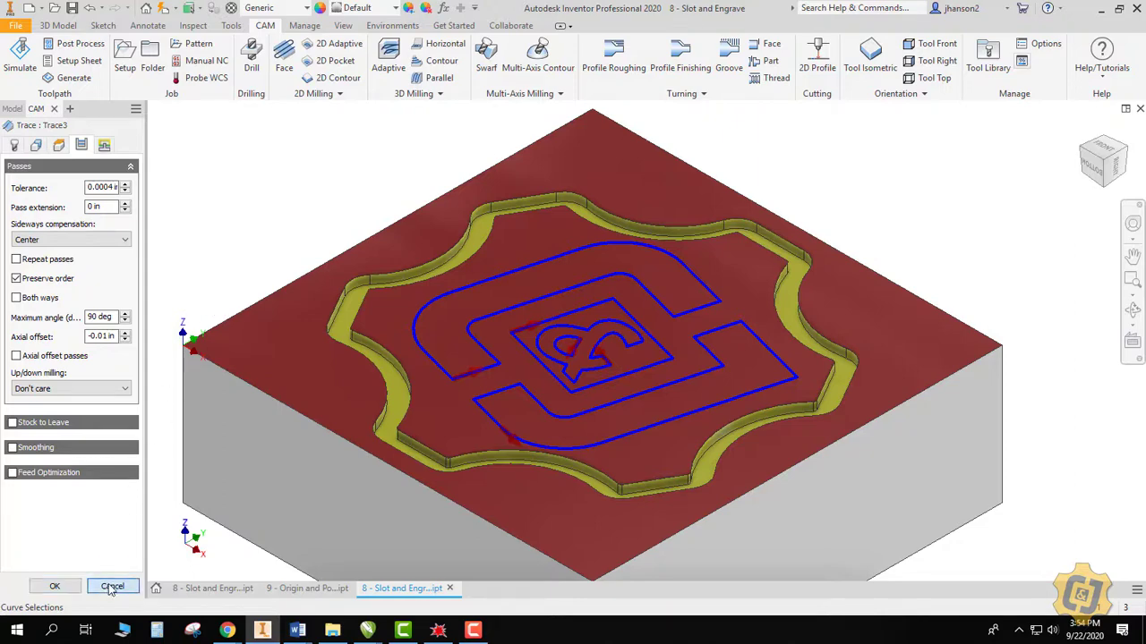